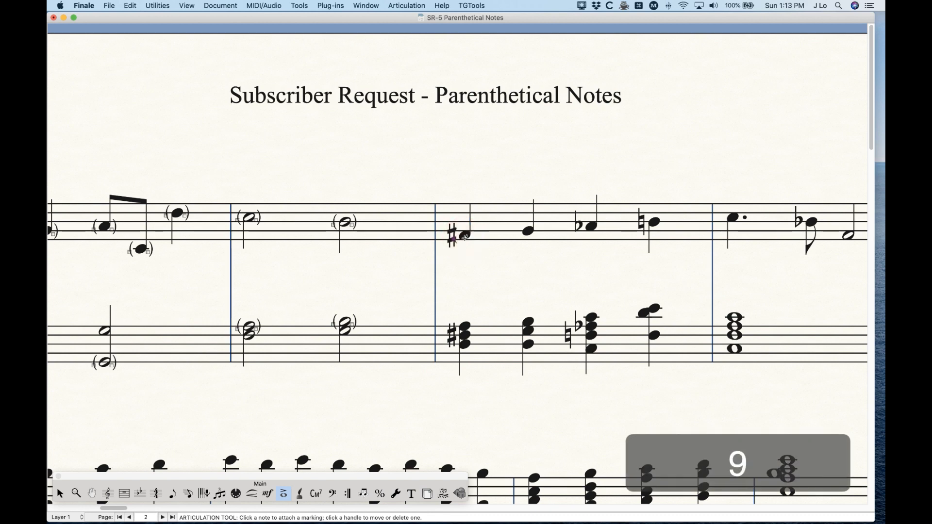
- Add articulation parentheses around the measure 7 treble F-sharp and the middle F-sharp of the bass chord below it, enclosing both accidentals
{"action": "left_click", "coordinate": [463, 237]}
{"action": "left_click_drag", "start_coordinate": [457, 254], "coordinate": [439, 240]}
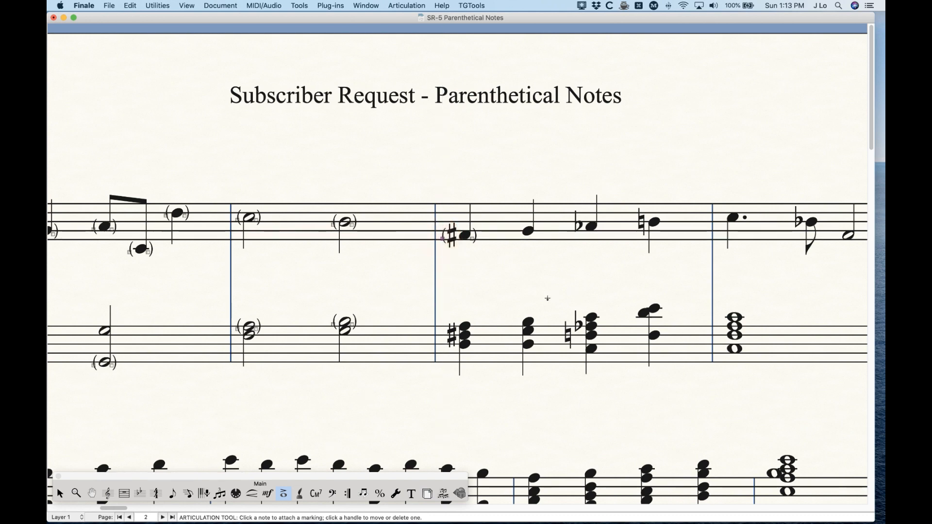
{"action": "key", "text": "9"}
{"action": "left_click", "coordinate": [467, 334]}
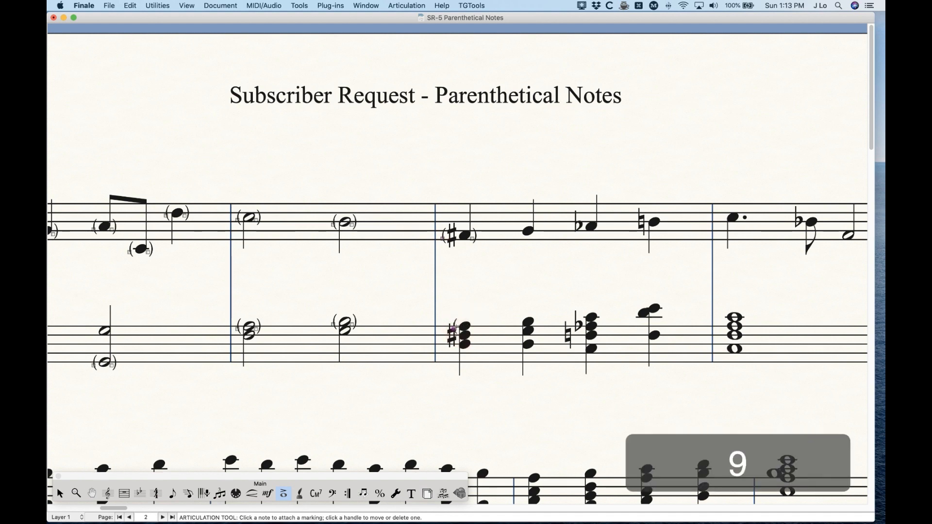
{"action": "key", "text": "0"}
{"action": "left_click", "coordinate": [466, 326]}
{"action": "left_click", "coordinate": [487, 318]}
{"action": "left_click", "coordinate": [472, 330], "text": "shift"}
{"action": "left_click", "coordinate": [453, 329], "text": "shift"}
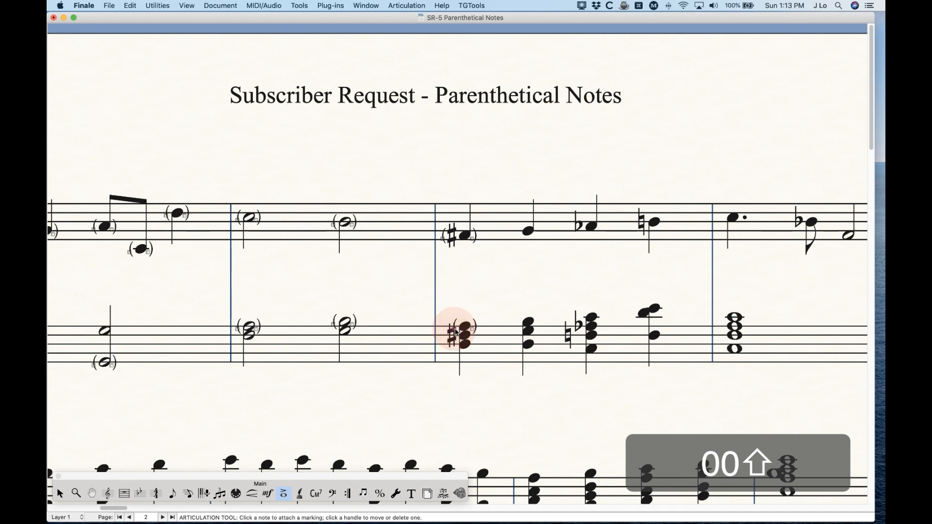
{"action": "mouse_move", "coordinate": [454, 332]}
{"action": "left_mouse_down"}
{"action": "mouse_move", "coordinate": [437, 329]}
{"action": "mouse_move", "coordinate": [471, 336]}
{"action": "left_mouse_up"}
- Delete the parenthesis articulations from both staves in measures 5 to 7
{"action": "left_click", "coordinate": [60, 493]}
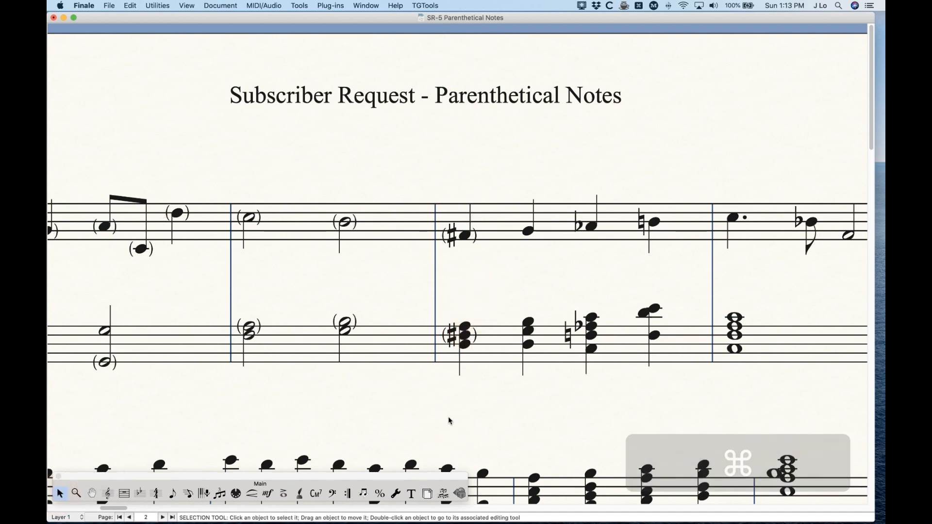
{"action": "key", "text": "super+minus"}
{"action": "key", "text": "super+minus"}
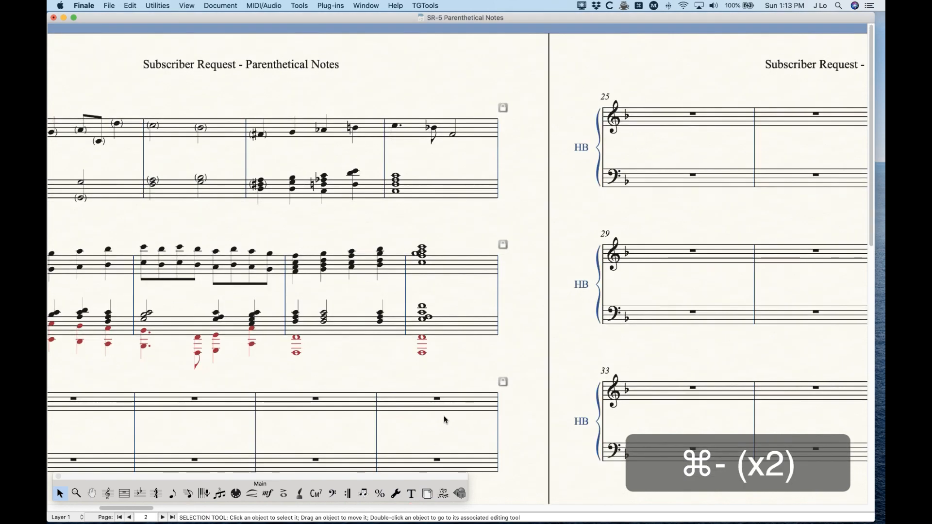
{"action": "scroll", "coordinate": [443, 414], "scroll_direction": "left", "scroll_amount": 10}
{"action": "left_click", "coordinate": [284, 493]}
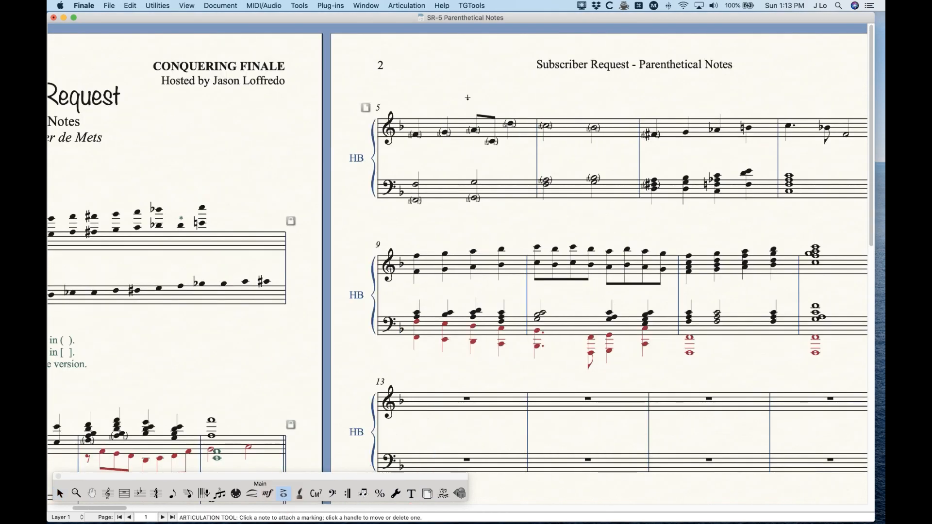
{"action": "left_click_drag", "start_coordinate": [403, 94], "coordinate": [735, 210]}
{"action": "key", "text": "BackSpace"}
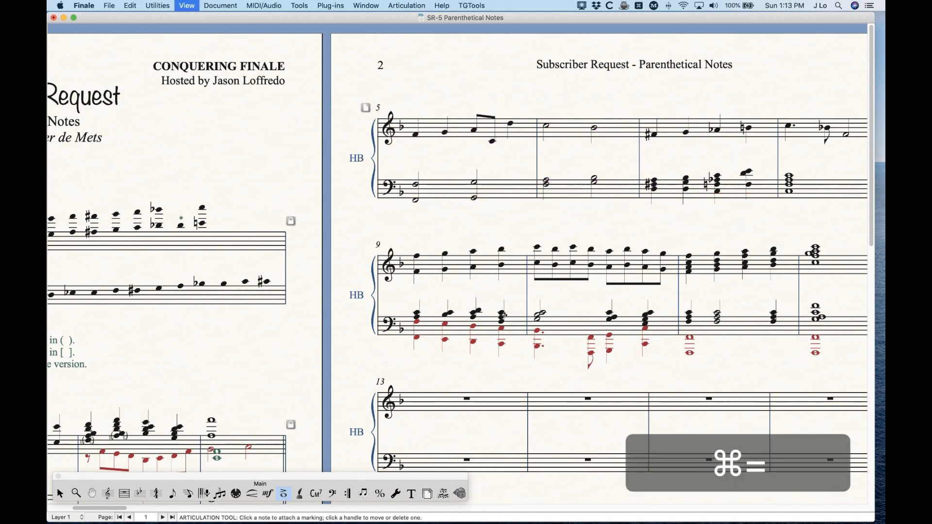
- Start adding an expression to the first treble note of measure 5 and duplicate the Technique Text category as "Note Parenthesis"
{"action": "key", "text": "super+equal"}
{"action": "key", "text": "super+equal"}
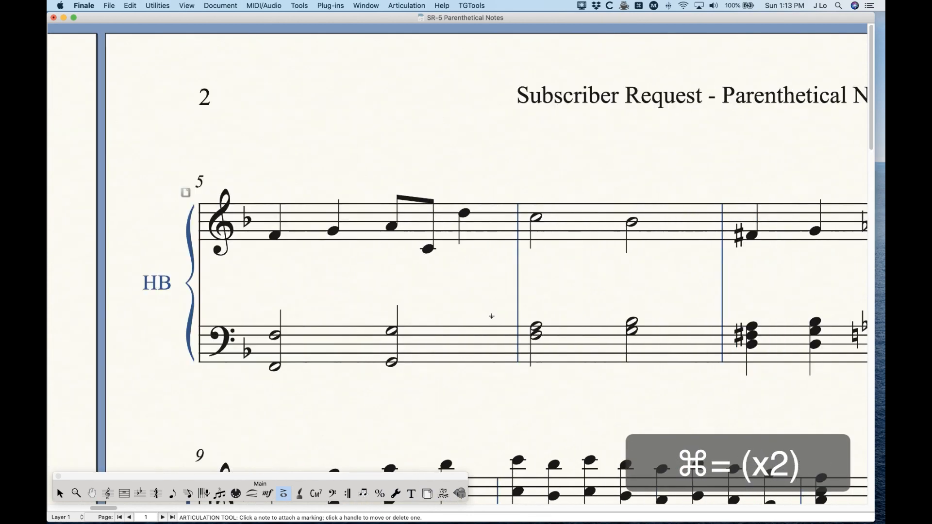
{"action": "key", "text": "super+minus"}
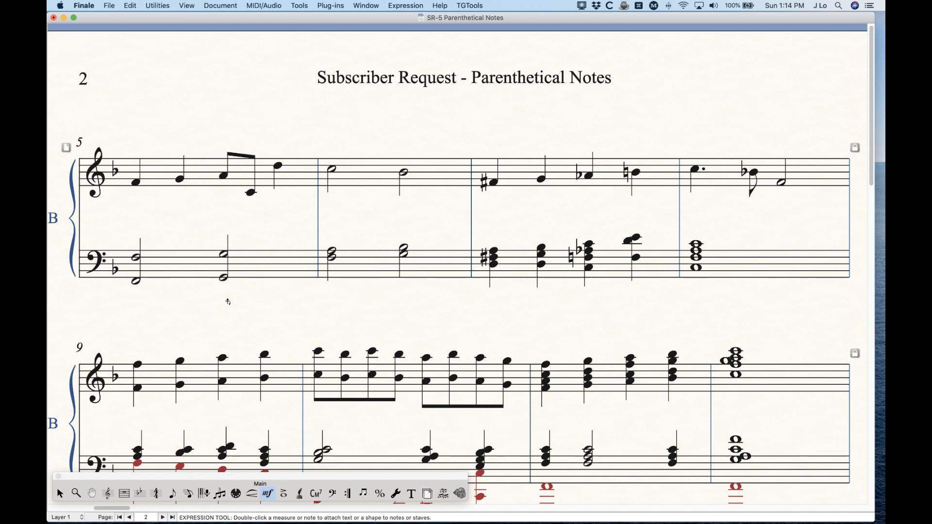
{"action": "double_click", "coordinate": [136, 182]}
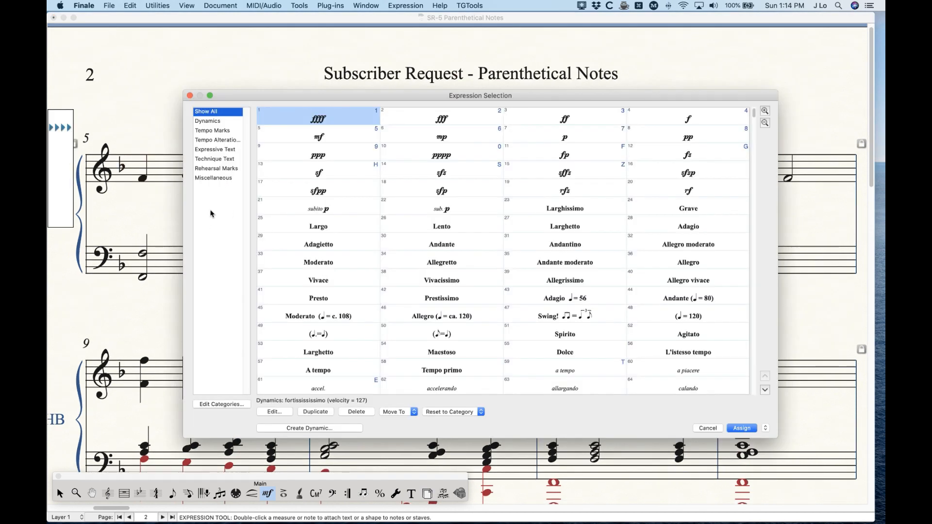
{"action": "left_click", "coordinate": [214, 404]}
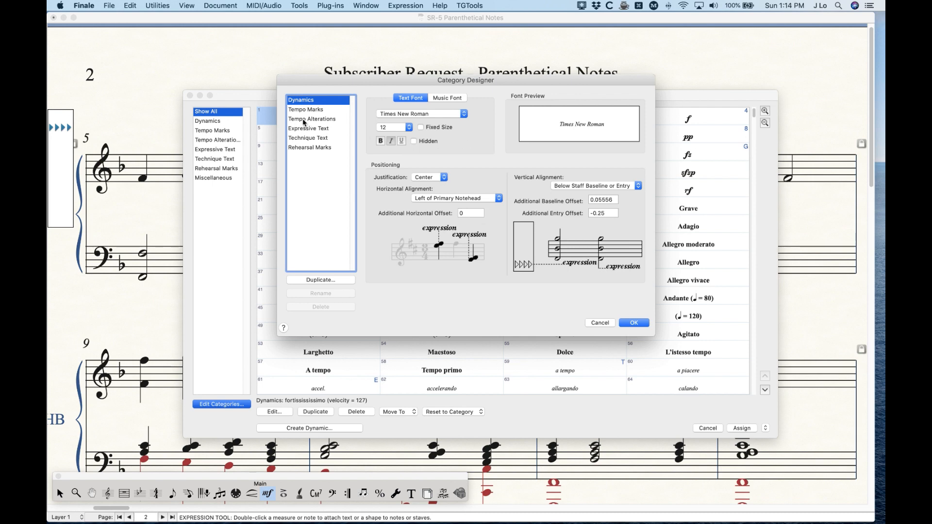
{"action": "left_click", "coordinate": [286, 138]}
{"action": "left_click", "coordinate": [320, 280]}
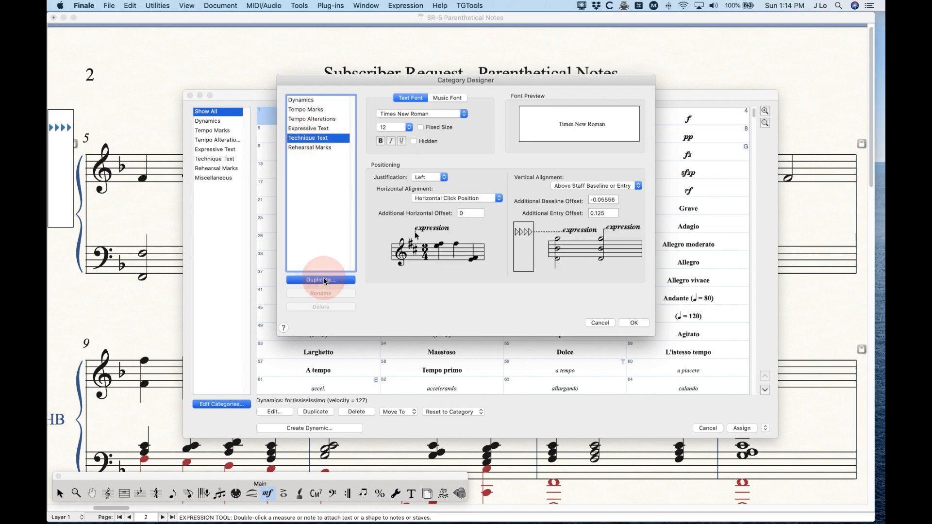
{"action": "type", "text": "Note Parenthesis"}
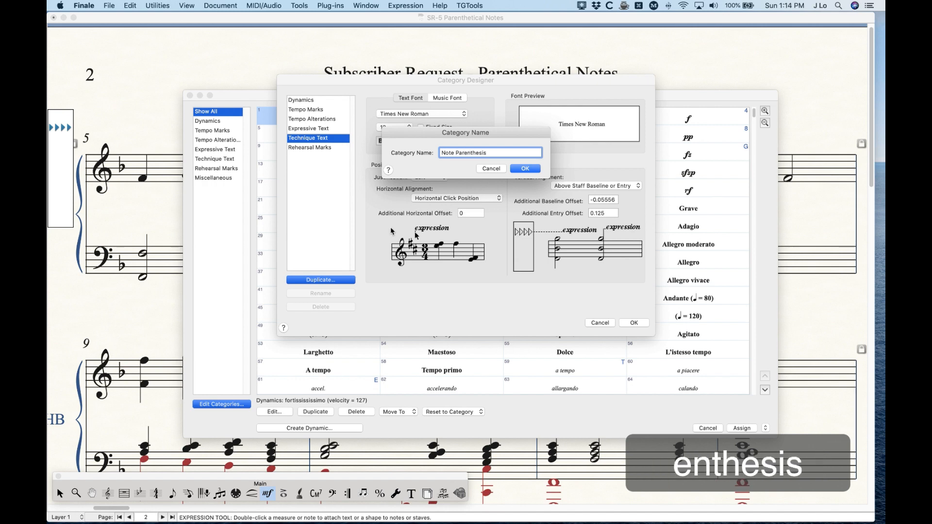
{"action": "left_click", "coordinate": [530, 170]}
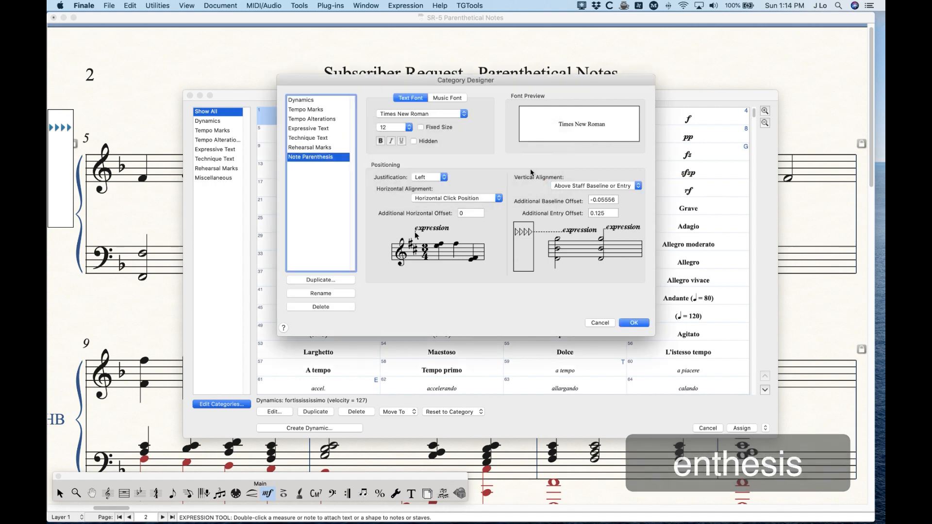
- Set the text font of the Note Parenthesis category to Arial
{"action": "left_click", "coordinate": [427, 114]}
{"action": "scroll", "coordinate": [438, 220], "scroll_direction": "up", "scroll_amount": 15}
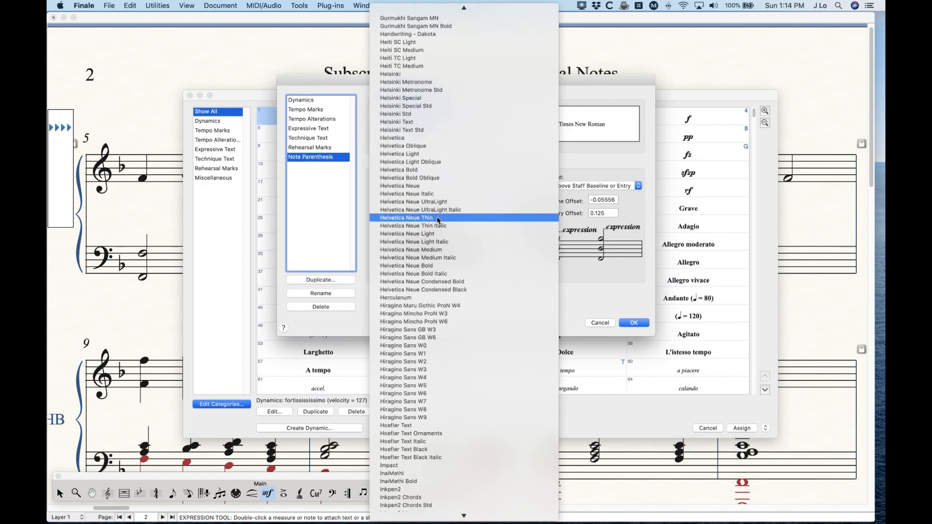
{"action": "scroll", "coordinate": [438, 219], "scroll_direction": "down", "scroll_amount": 1}
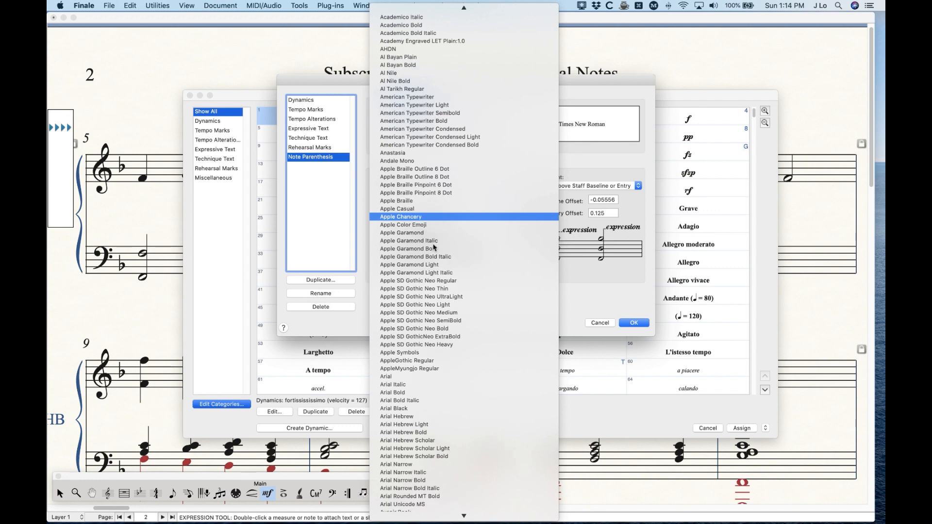
{"action": "left_click", "coordinate": [391, 375]}
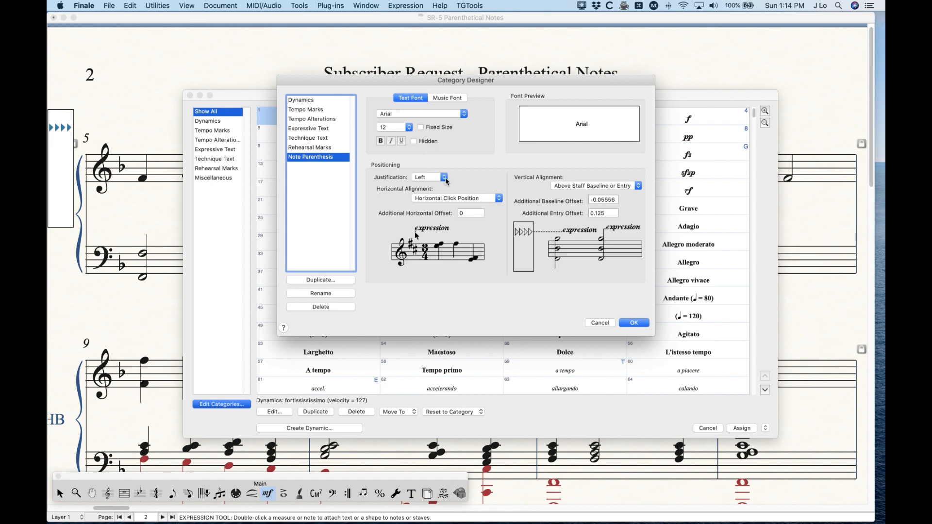
- Set the category's justification to Right, horizontal alignment to Right of All Noteheads, and additional horizontal offset to -.07
{"action": "left_click", "coordinate": [440, 177]}
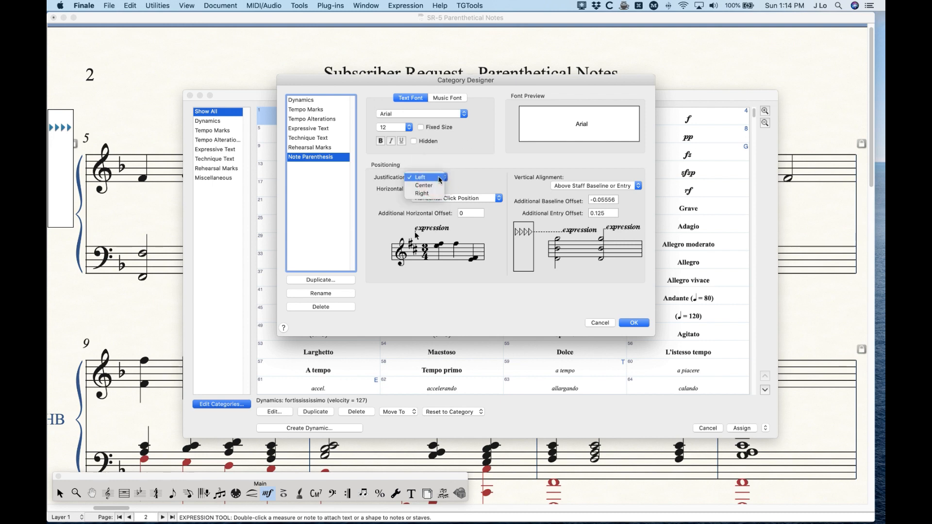
{"action": "left_click", "coordinate": [434, 195]}
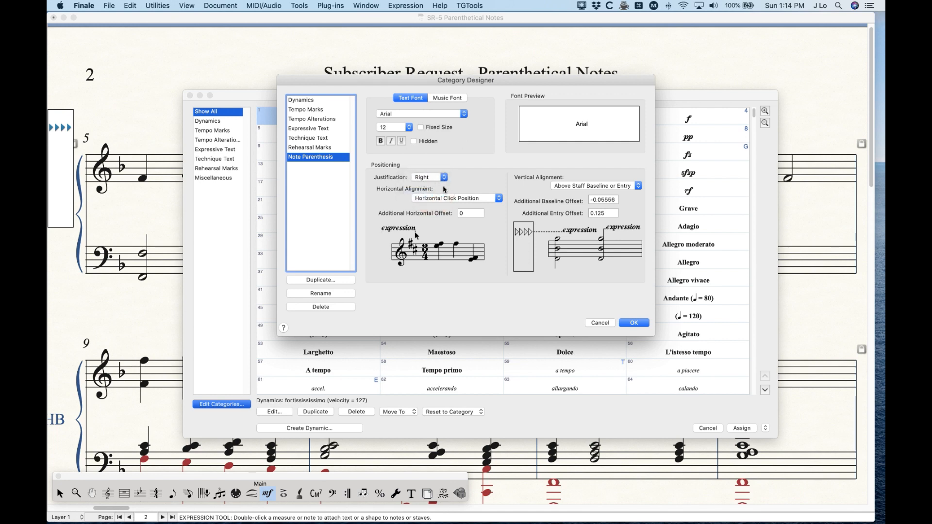
{"action": "left_click", "coordinate": [434, 199]}
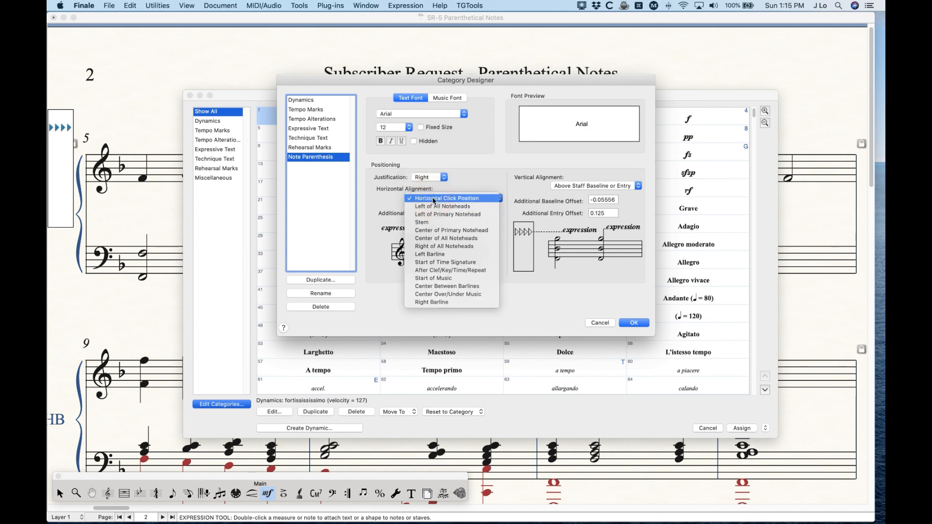
{"action": "left_click", "coordinate": [446, 247]}
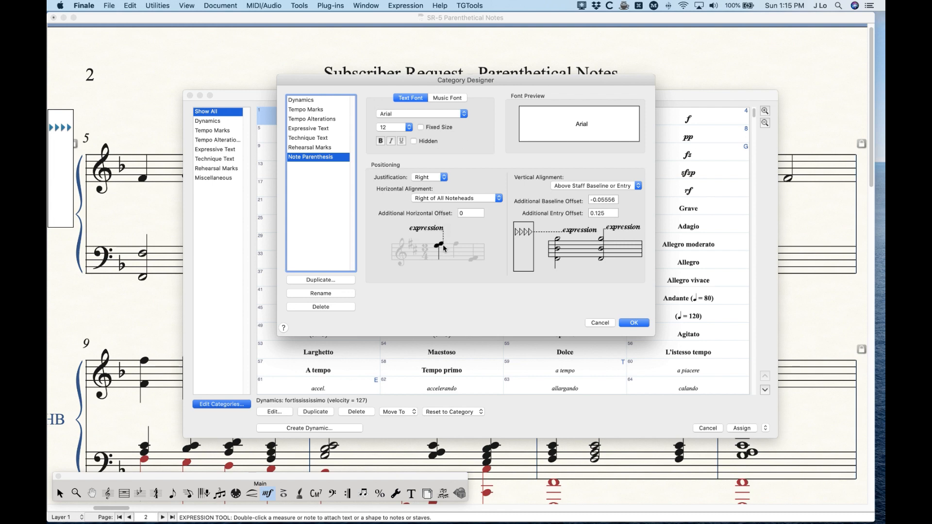
{"action": "left_click", "coordinate": [474, 213]}
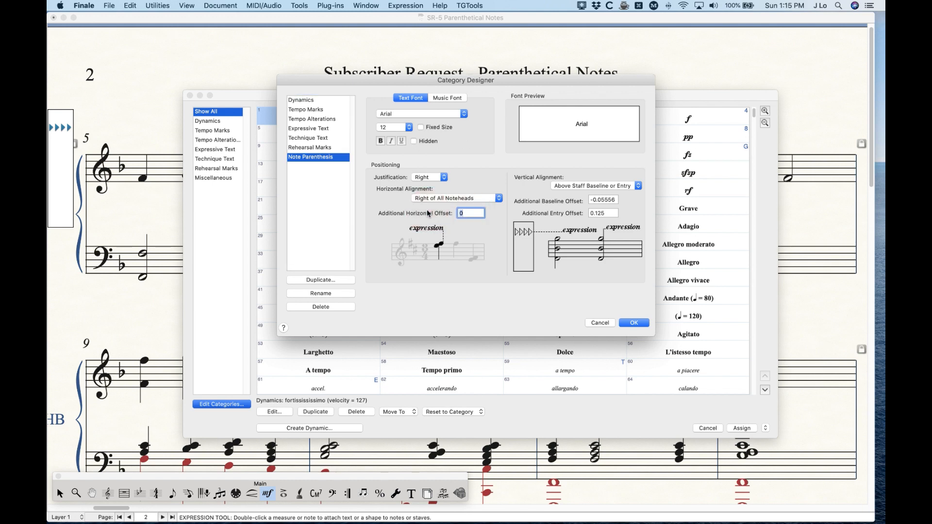
{"action": "type", "text": "-.07"}
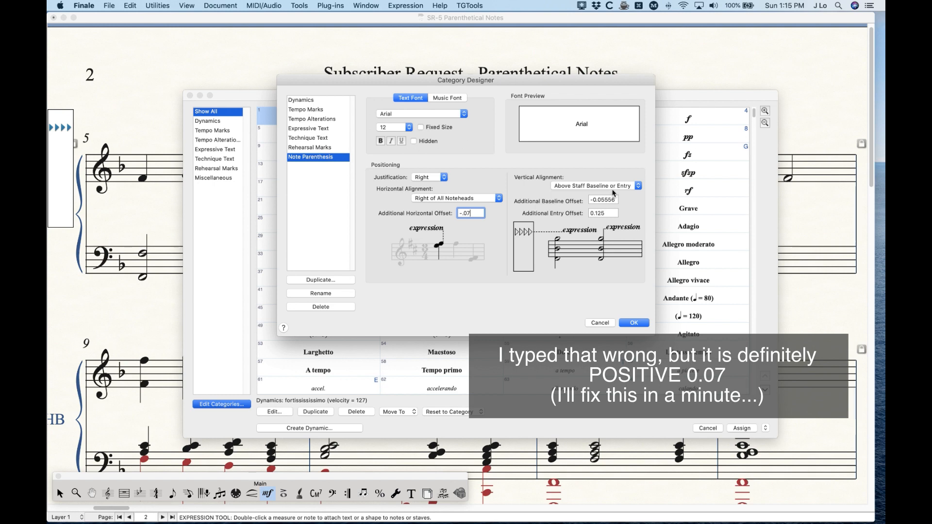
- Set the category's vertical alignment to Top Note with an additional entry offset of -.05, and save the category
{"action": "left_click", "coordinate": [581, 187]}
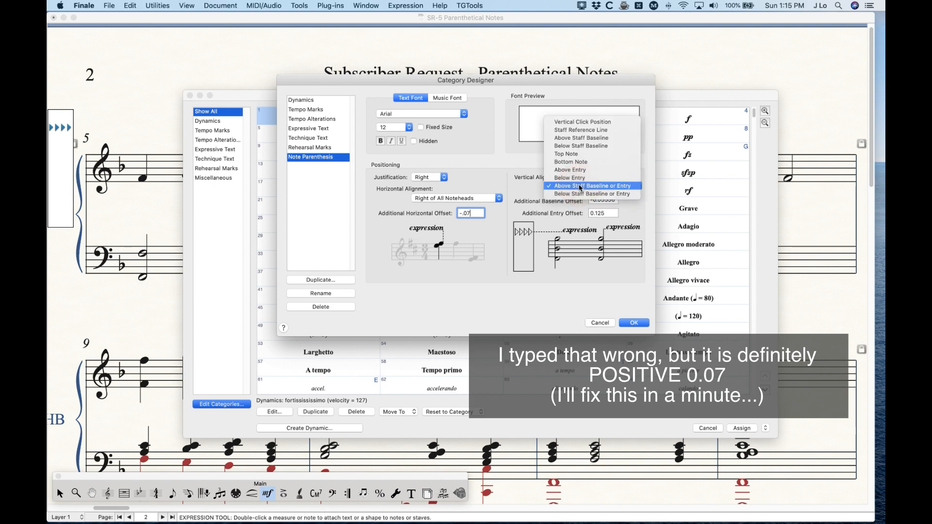
{"action": "left_click", "coordinate": [575, 154]}
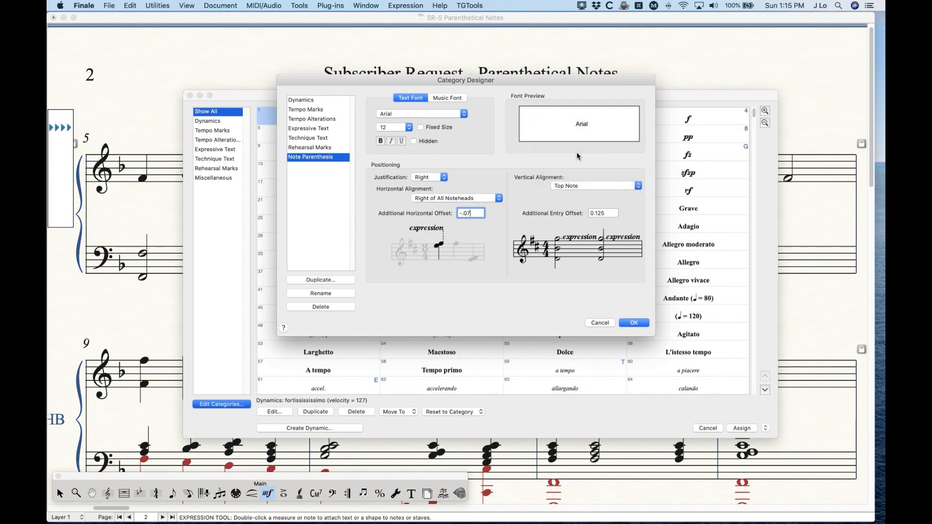
{"action": "left_click_drag", "start_coordinate": [609, 214], "coordinate": [531, 208]}
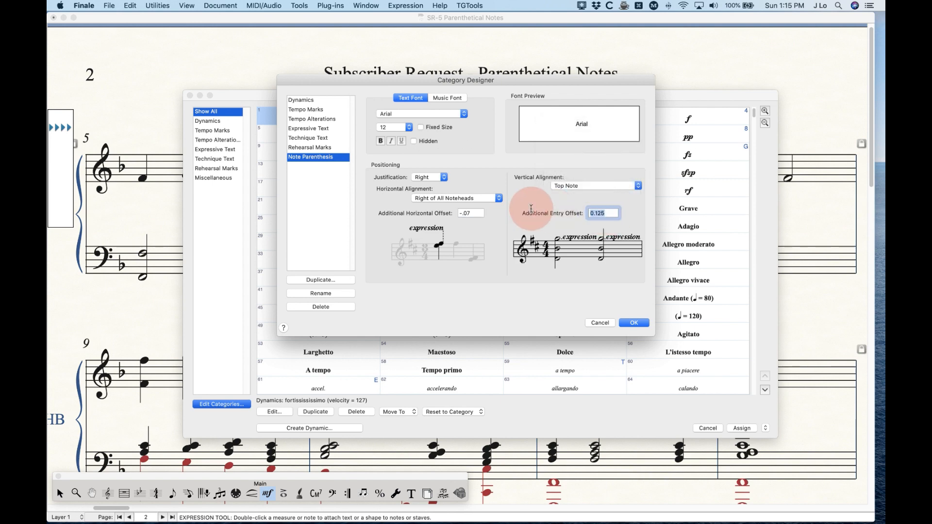
{"action": "type", "text": "-.05"}
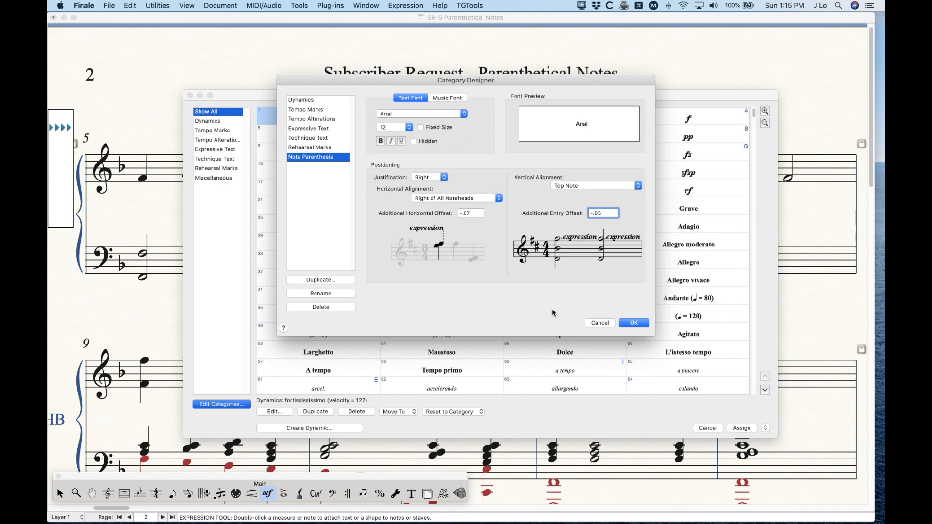
{"action": "left_click", "coordinate": [633, 326]}
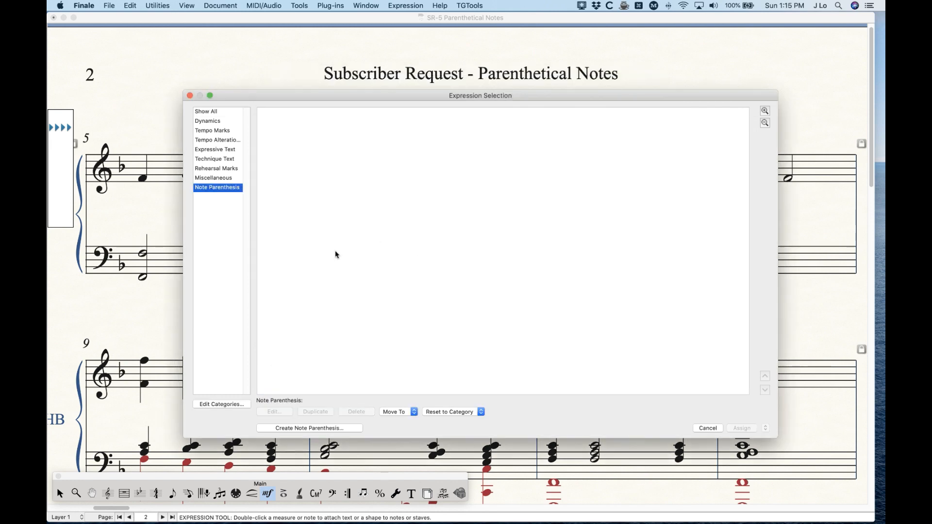
- Create a new expression in the Note Parenthesis category with the description "Top Note"
{"action": "left_click", "coordinate": [301, 429]}
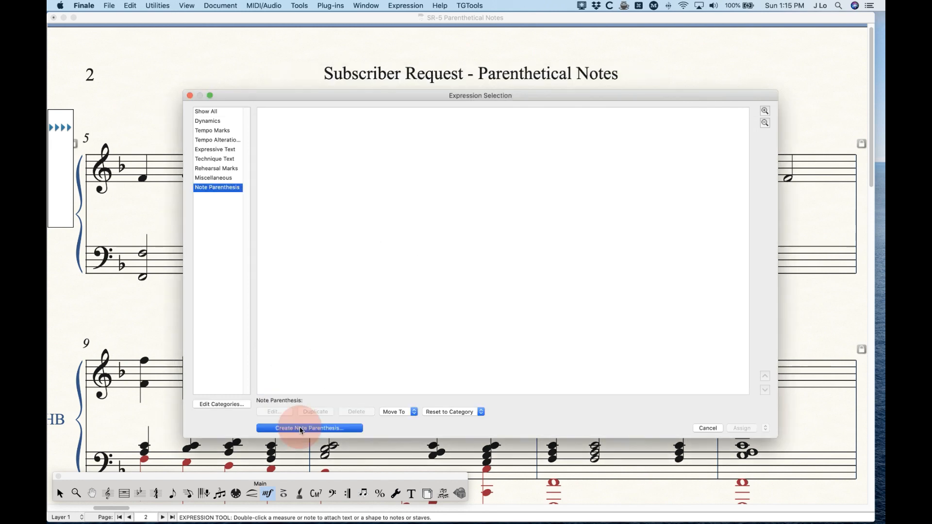
{"action": "left_click", "coordinate": [379, 119]}
{"action": "type", "text": "Top note"}
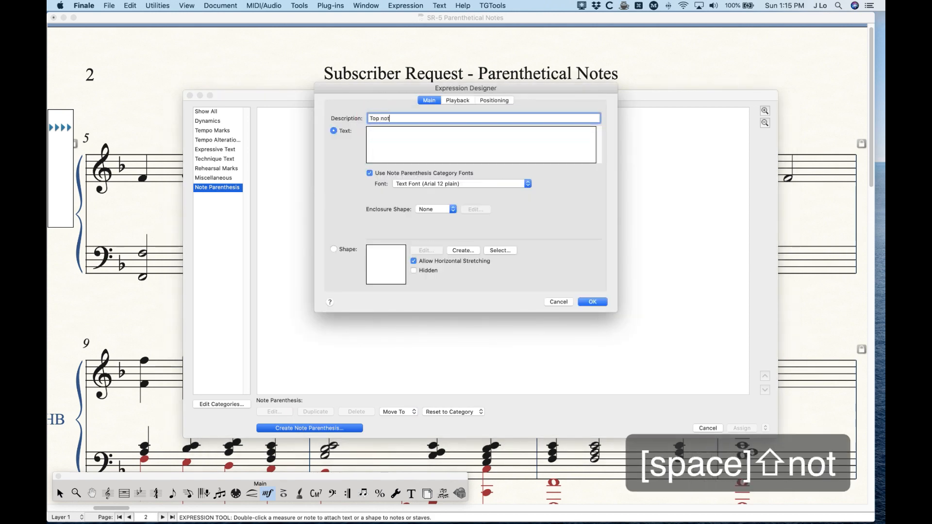
{"action": "key", "text": "BackSpace"}
{"action": "key", "text": "BackSpace"}
{"action": "key", "text": "BackSpace"}
{"action": "key", "text": "BackSpace"}
{"action": "type", "text": "Note"}
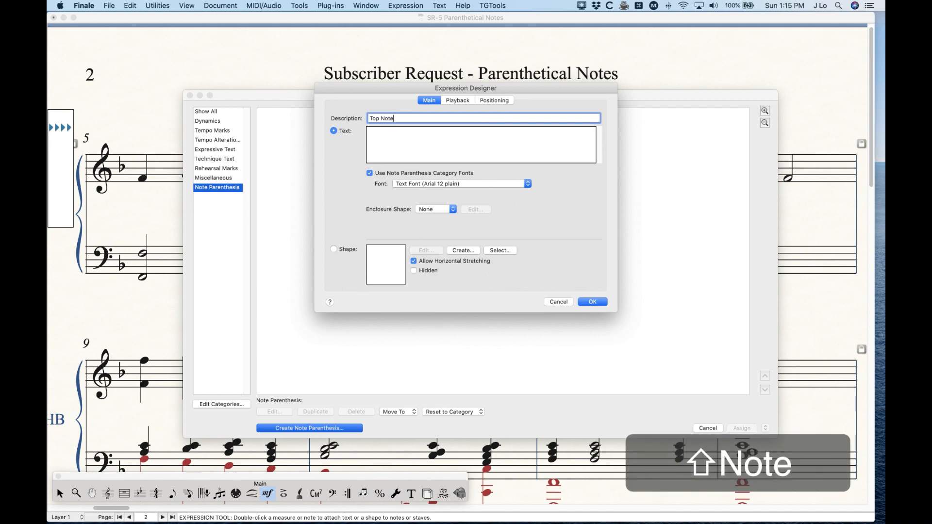
- Enter an opening and a closing parenthesis separated by spaces as the expression's text, and save the expression
{"action": "left_click", "coordinate": [391, 138]}
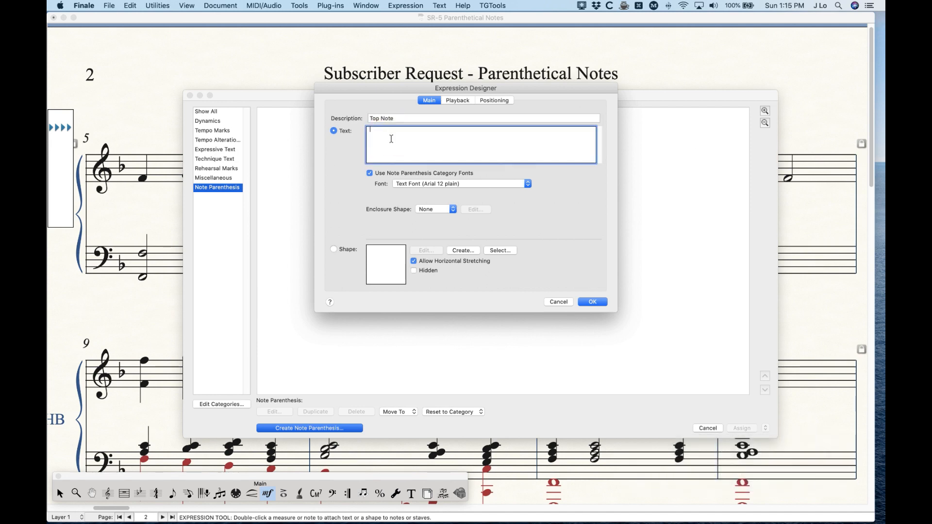
{"action": "type", "text": "("}
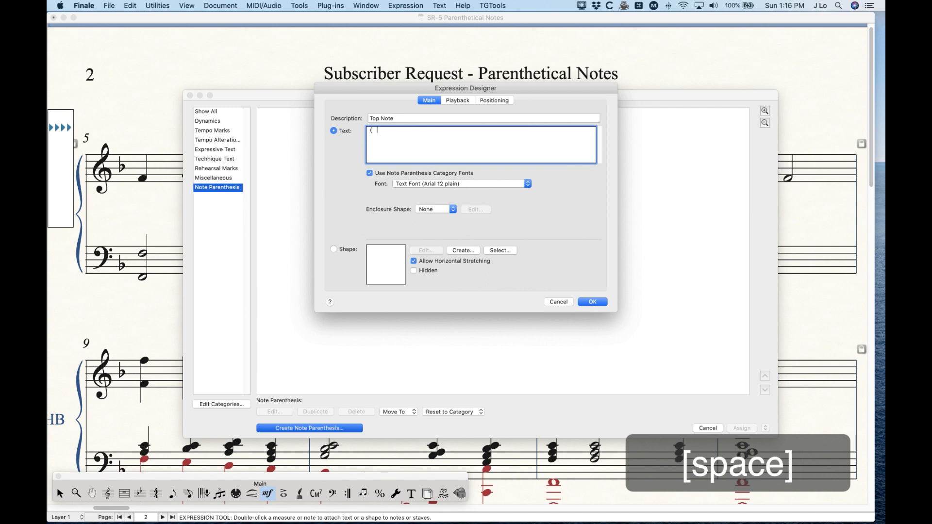
{"action": "type", "text": " )"}
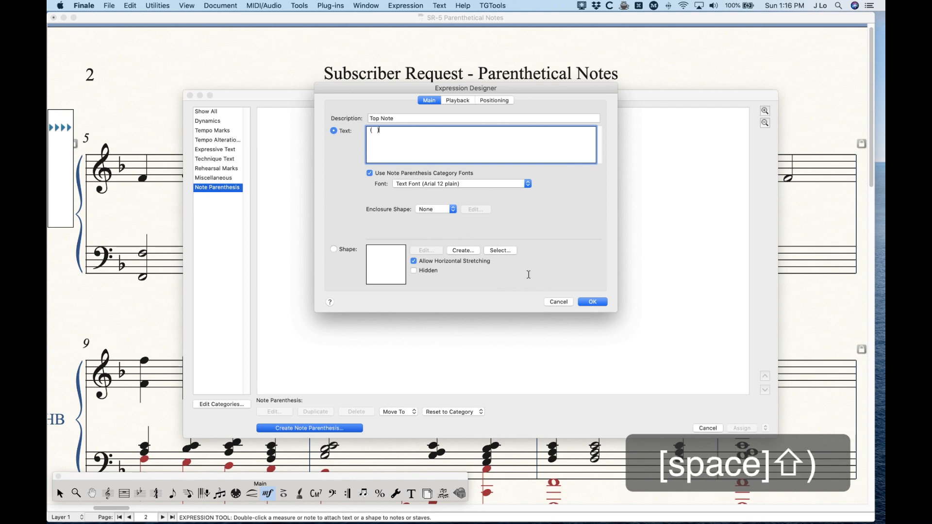
{"action": "left_click", "coordinate": [593, 301]}
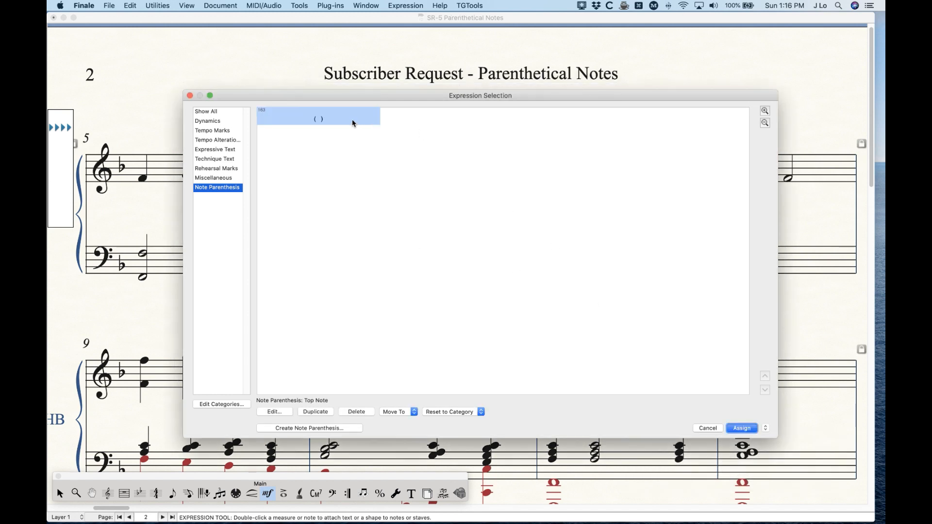
- Test the Top Note expression on measure 5's first treble note, remove it, and set the category's additional horizontal offset to 0.06944
{"action": "key", "text": "Return"}
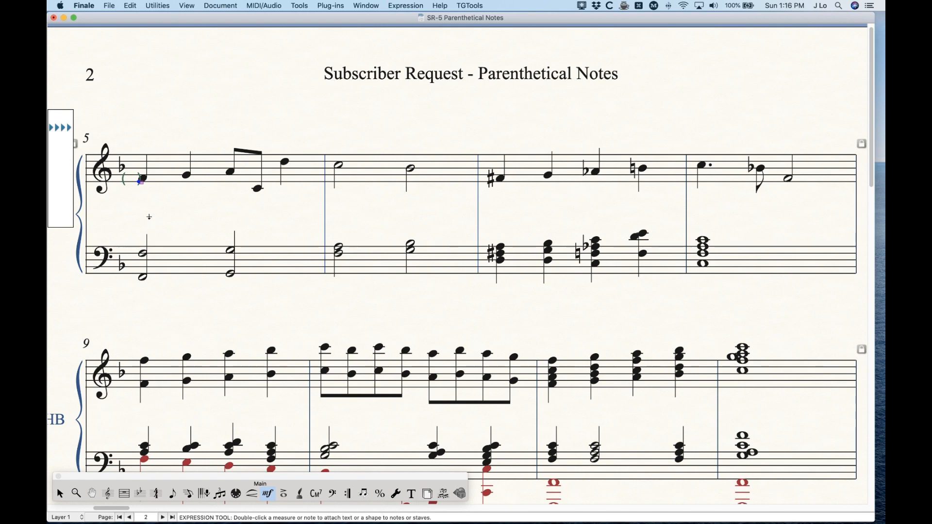
{"action": "key", "text": "BackSpace"}
{"action": "double_click", "coordinate": [143, 180]}
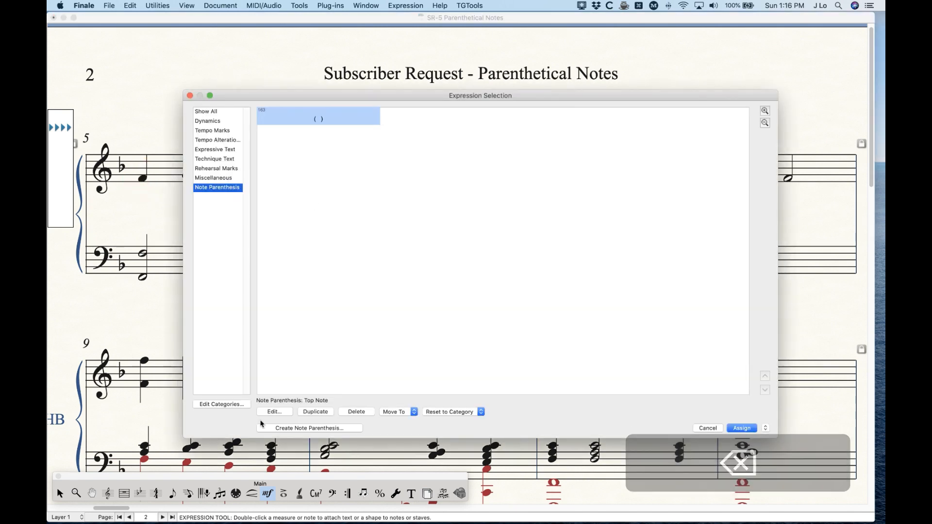
{"action": "left_click", "coordinate": [221, 404]}
{"action": "left_click", "coordinate": [460, 213]}
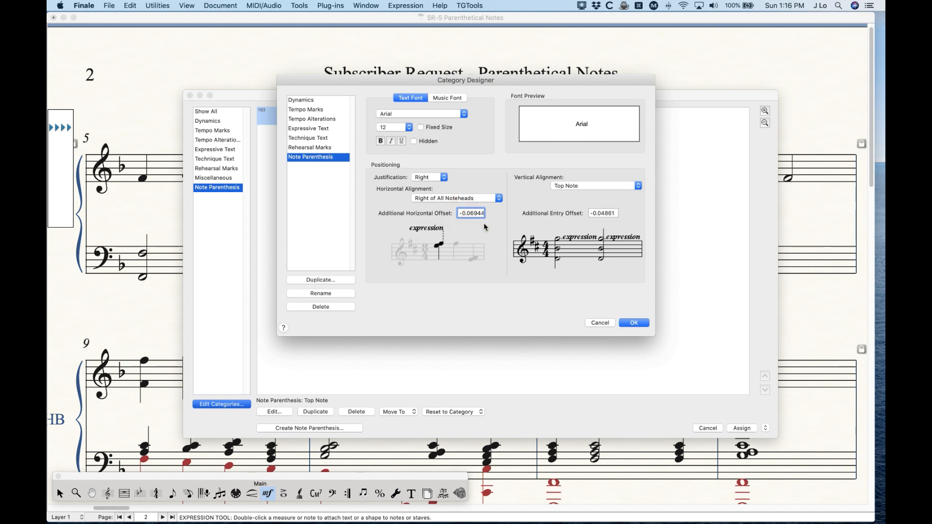
{"action": "key", "text": "BackSpace"}
{"action": "left_click", "coordinate": [634, 323]}
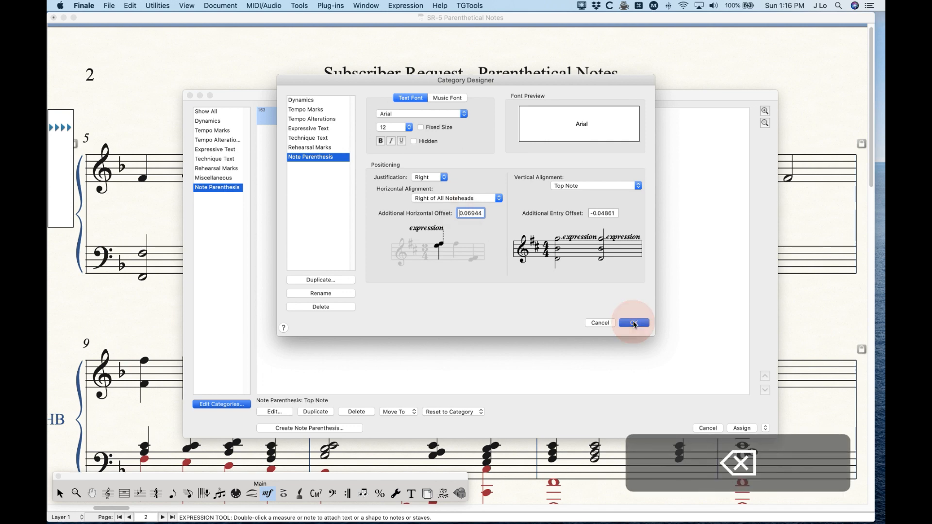
- Assign the Top Note parenthesis expression to the first two treble notes of measure 5
{"action": "key", "text": "Return"}
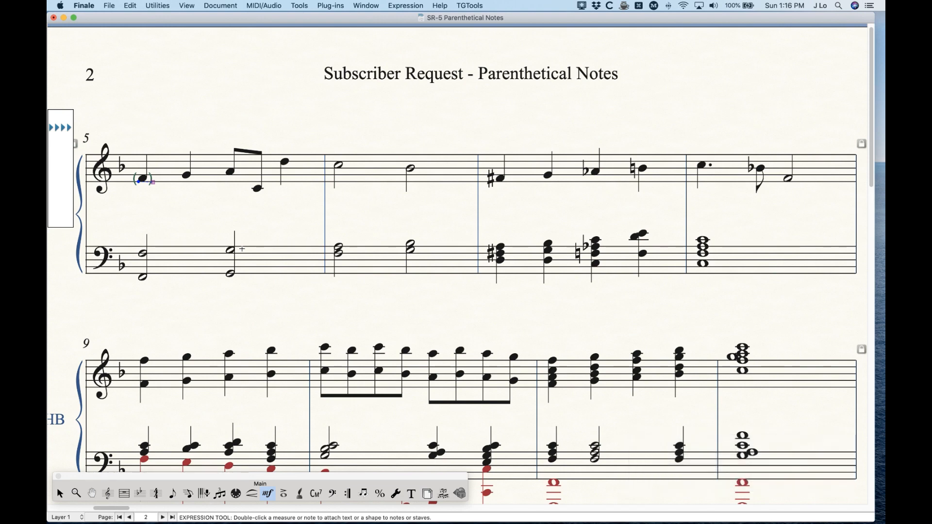
{"action": "key", "text": "super+equal"}
{"action": "double_click", "coordinate": [228, 225]}
{"action": "key", "text": "Return"}
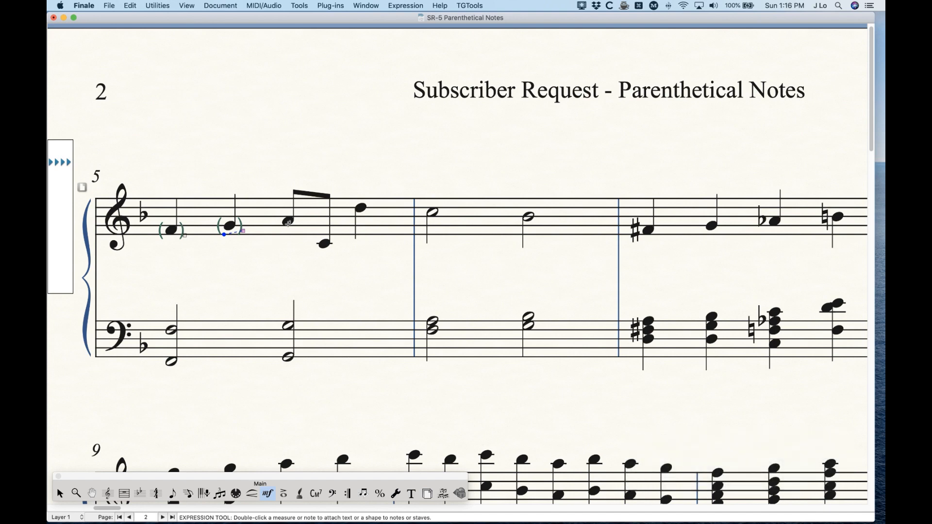
- Program metatool A with the Top Note parenthesis expression
{"action": "key", "text": "shift"}
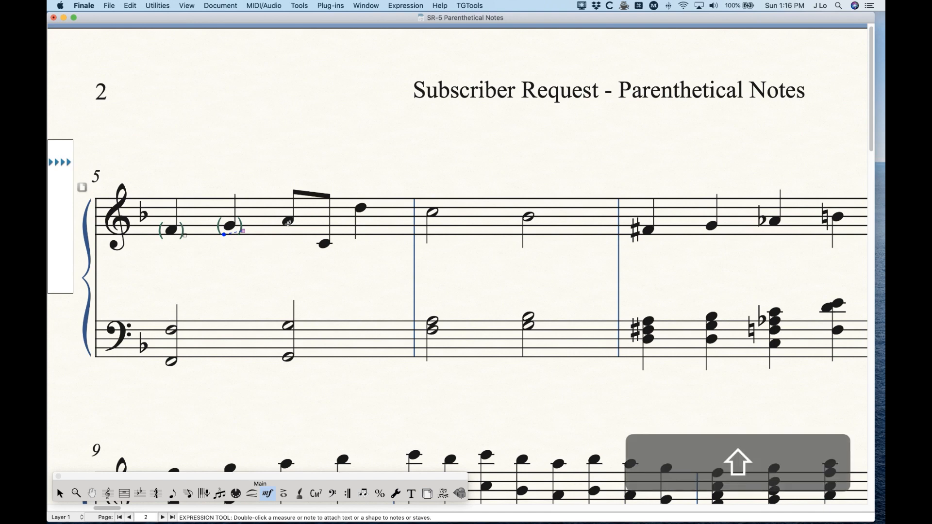
{"action": "key", "text": "shift+a"}
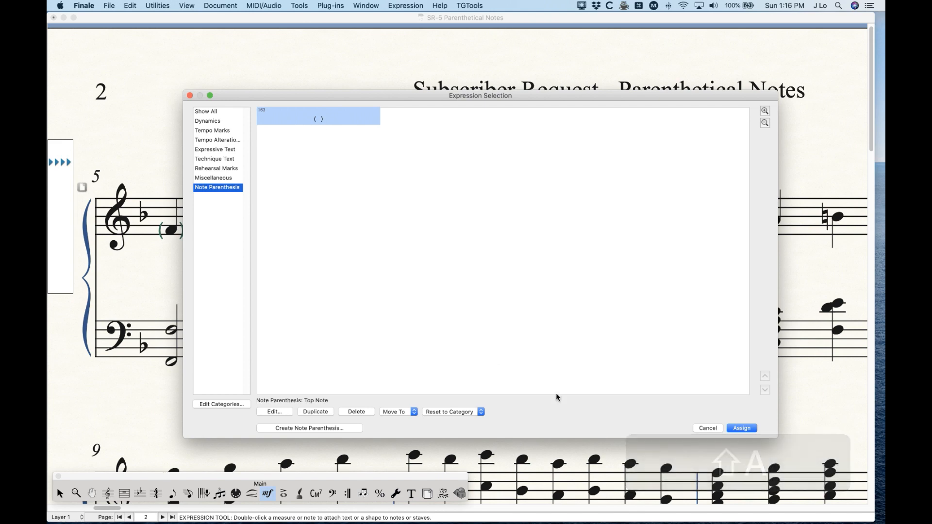
{"action": "left_click", "coordinate": [742, 428]}
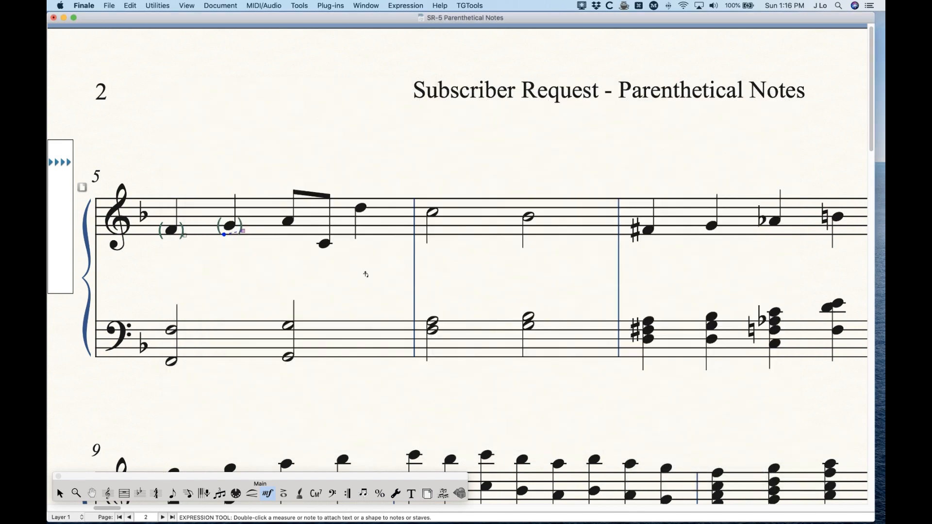
- Add parentheses with metatool A to measure 5's remaining treble notes and measure 6's first note, and delete all the treble parentheses
{"action": "key", "text": "a"}
{"action": "left_click", "coordinate": [288, 222]}
{"action": "key", "text": "a"}
{"action": "key", "text": "a"}
{"action": "key", "text": "a"}
{"action": "left_click", "coordinate": [322, 244]}
- Parenthesize the top notes of the bass chords in measures 5 and 6 with metatool A, and delete those parentheses
{"action": "key", "text": "a"}
{"action": "key", "text": "a"}
{"action": "key", "text": "a"}
{"action": "key", "text": "a"}
{"action": "key", "text": "a"}
{"action": "key", "text": "a"}
{"action": "left_click", "coordinate": [359, 206]}
{"action": "key", "text": "a"}
{"action": "key", "text": "a"}
{"action": "key", "text": "a"}
{"action": "left_click", "coordinate": [432, 212]}
{"action": "left_click_drag", "start_coordinate": [489, 170], "coordinate": [158, 279]}
{"action": "key", "text": "BackSpace"}
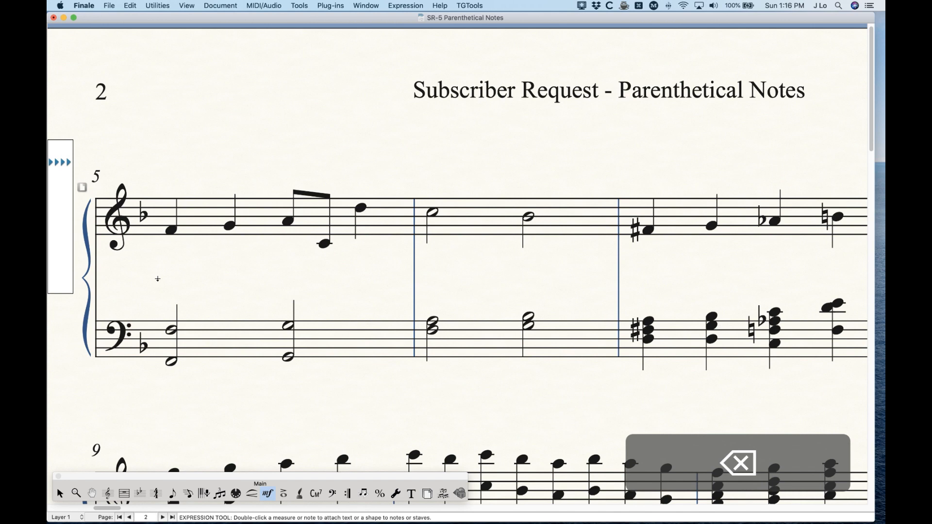
{"action": "key", "text": "a"}
{"action": "left_click", "coordinate": [173, 329]}
{"action": "key", "text": "a"}
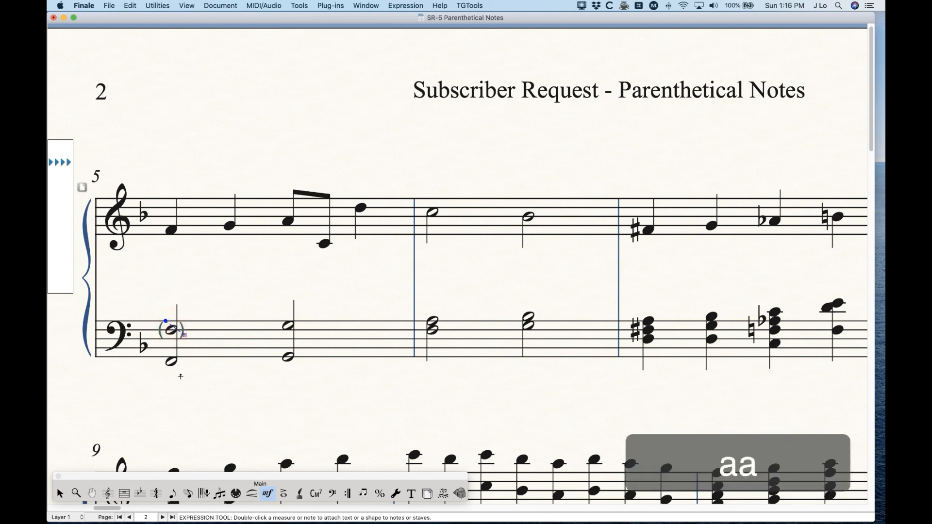
{"action": "key", "text": "a"}
{"action": "left_click", "coordinate": [290, 327]}
{"action": "key", "text": "a"}
{"action": "key", "text": "a"}
{"action": "key", "text": "a"}
{"action": "key", "text": "a"}
{"action": "key", "text": "a"}
{"action": "left_click", "coordinate": [430, 322]}
{"action": "key", "text": "a"}
{"action": "key", "text": "a"}
{"action": "key", "text": "a"}
{"action": "key", "text": "a"}
{"action": "key", "text": "a"}
{"action": "key", "text": "a"}
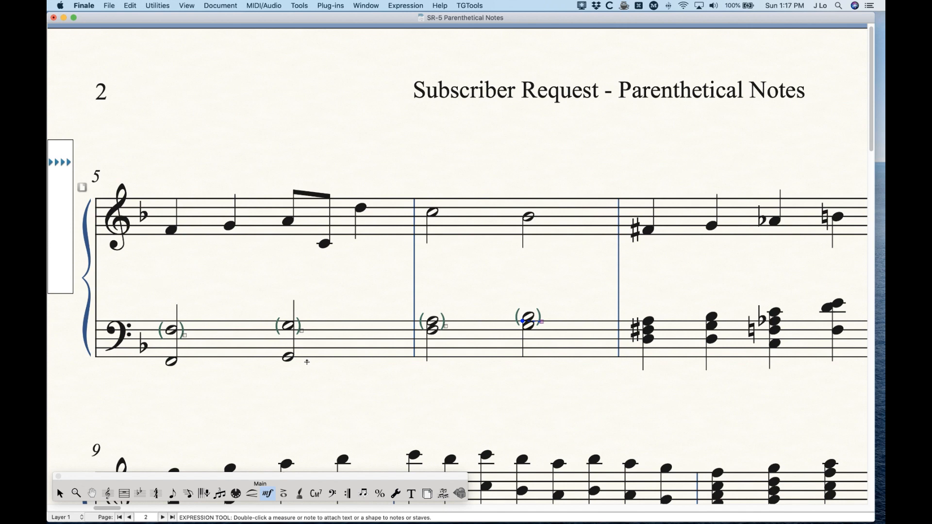
{"action": "left_click_drag", "start_coordinate": [148, 291], "coordinate": [553, 358]}
{"action": "key", "text": "BackSpace"}
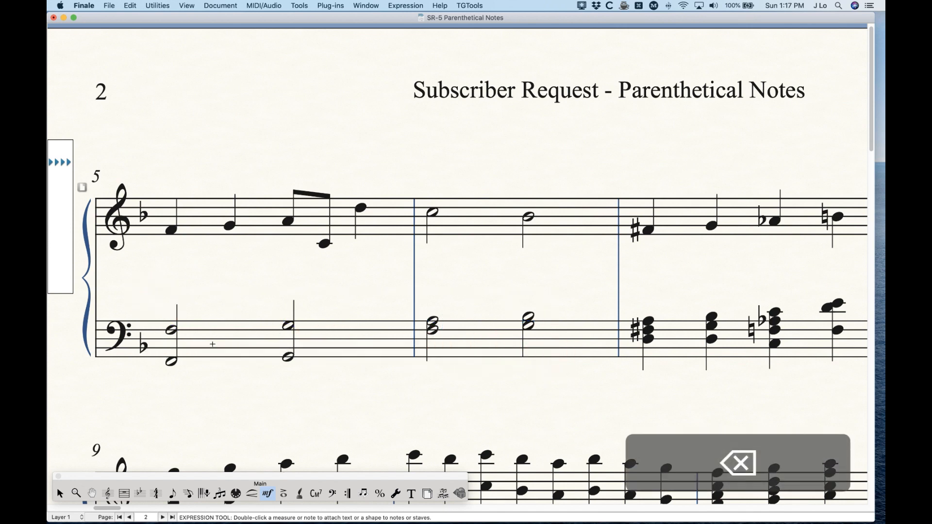
- Duplicate the Top Note expression and set the copy's description to "Bottom Note"
{"action": "double_click", "coordinate": [171, 330]}
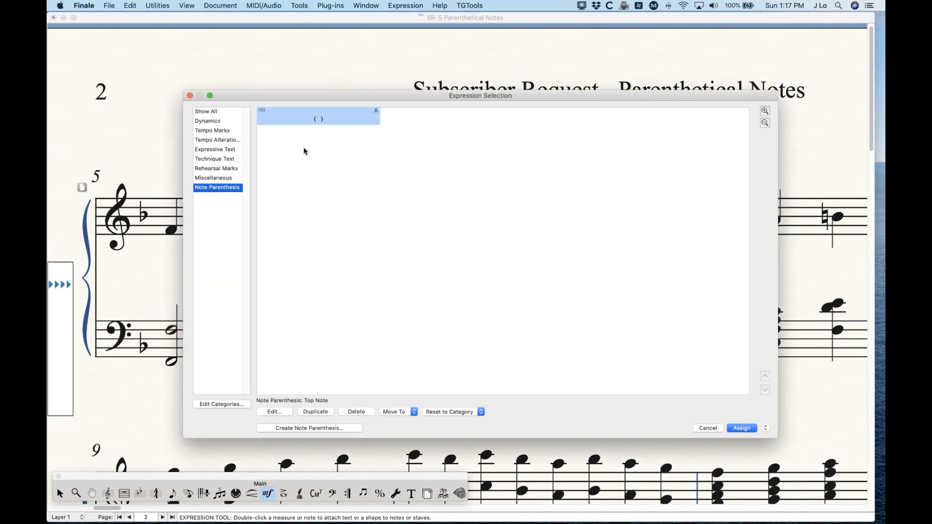
{"action": "left_click", "coordinate": [285, 414]}
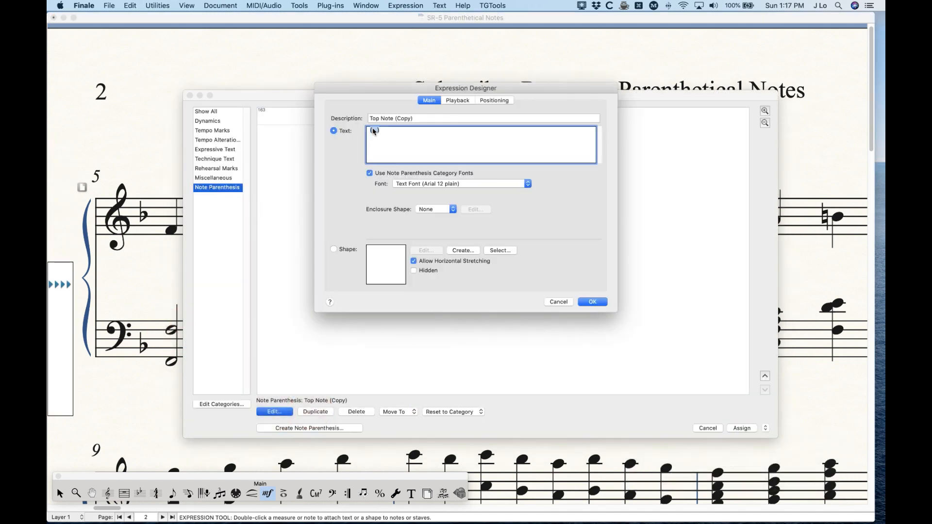
{"action": "triple_click", "coordinate": [417, 118]}
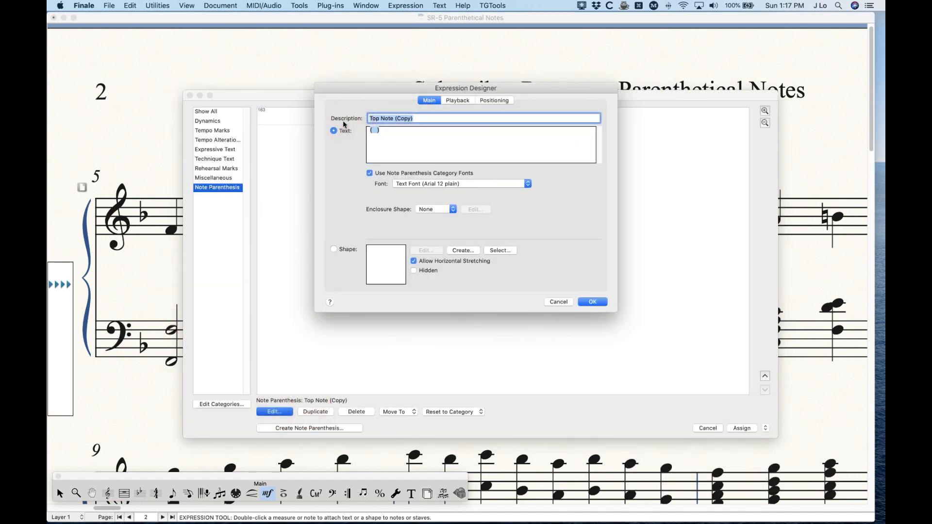
{"action": "type", "text": "Bottom Note"}
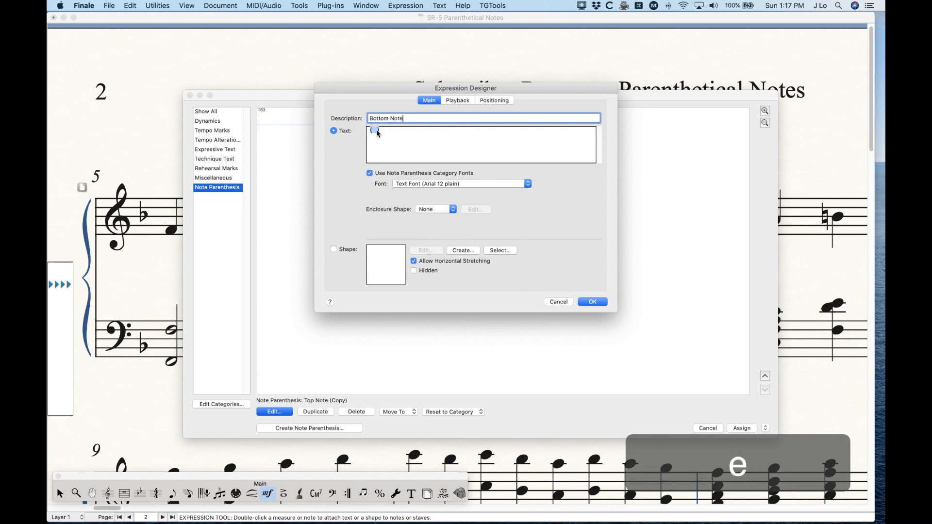
- Turn off category positioning for the new expression, set its vertical alignment to Bottom Note, and save it
{"action": "left_click", "coordinate": [501, 101]}
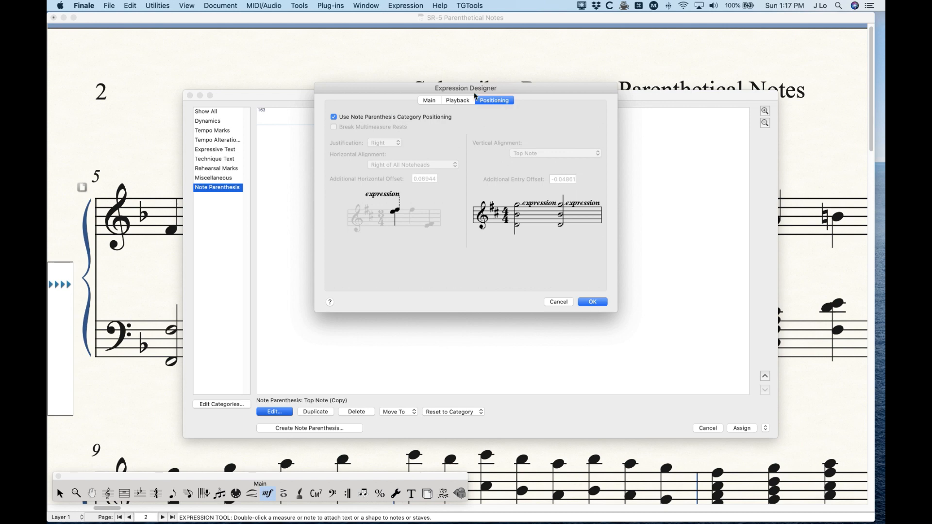
{"action": "left_click", "coordinate": [348, 120]}
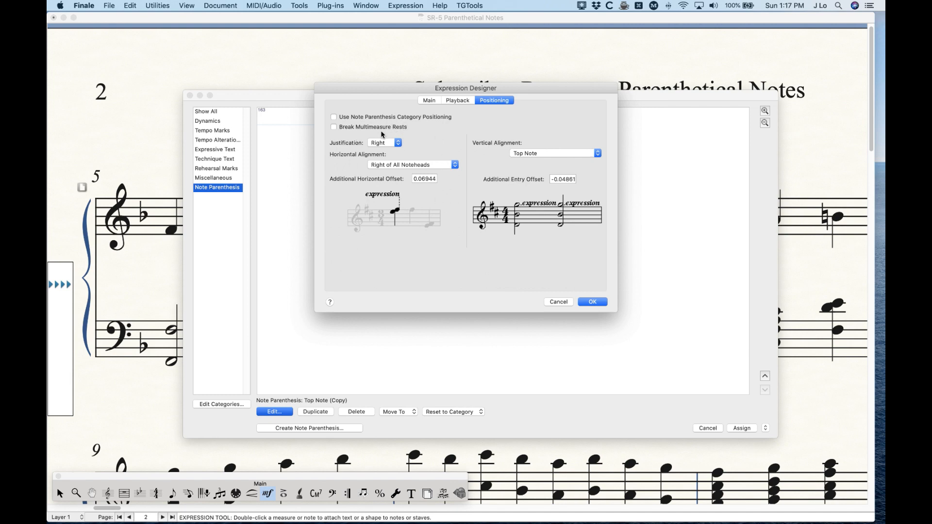
{"action": "left_click", "coordinate": [556, 157]}
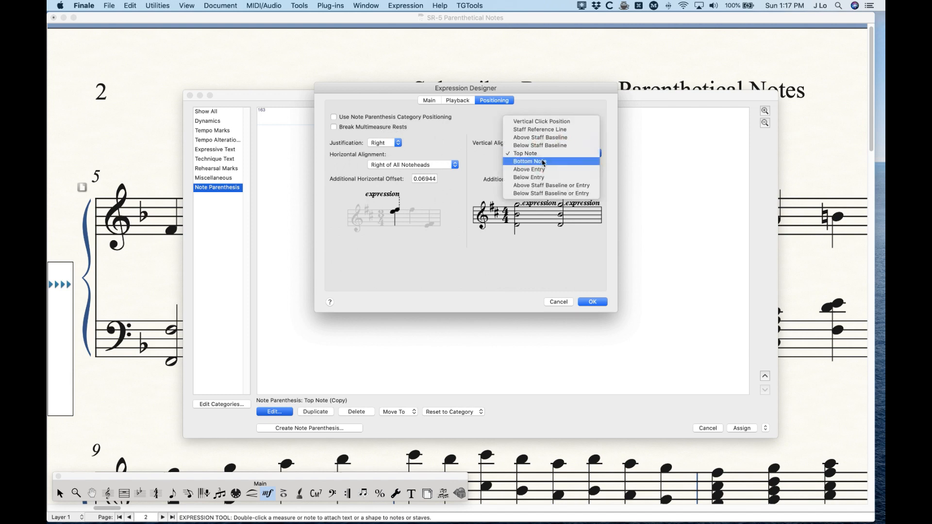
{"action": "left_click", "coordinate": [542, 162]}
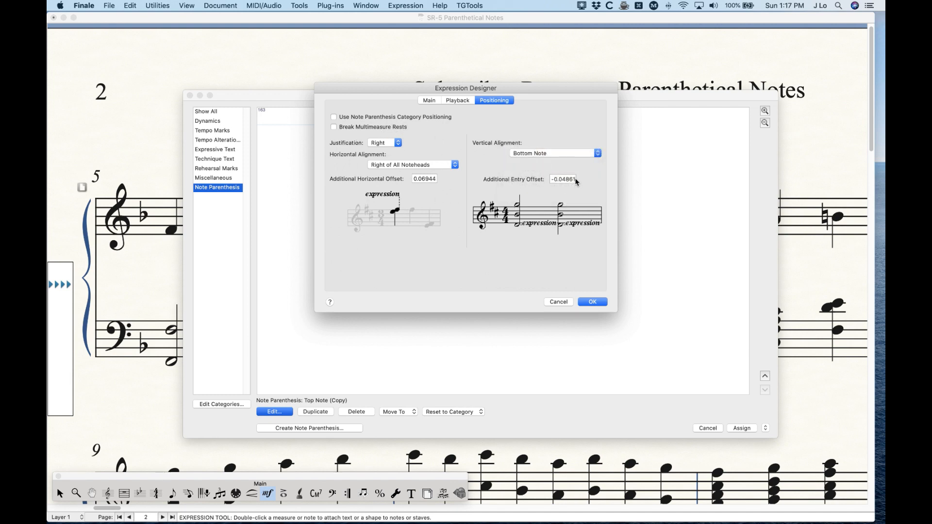
{"action": "left_click", "coordinate": [593, 302]}
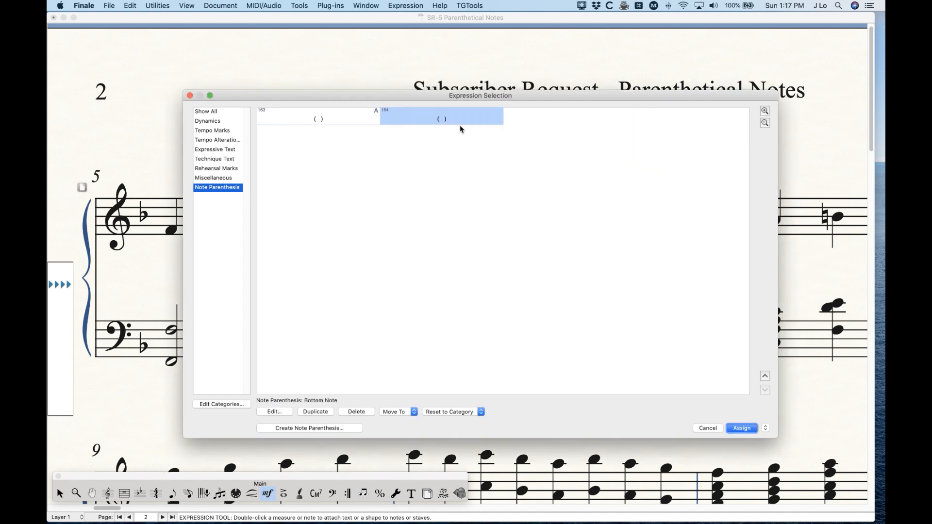
- Assign the Bottom Note expression to the first bass chord of measure 5, and program metatool B with it
{"action": "key", "text": "Return"}
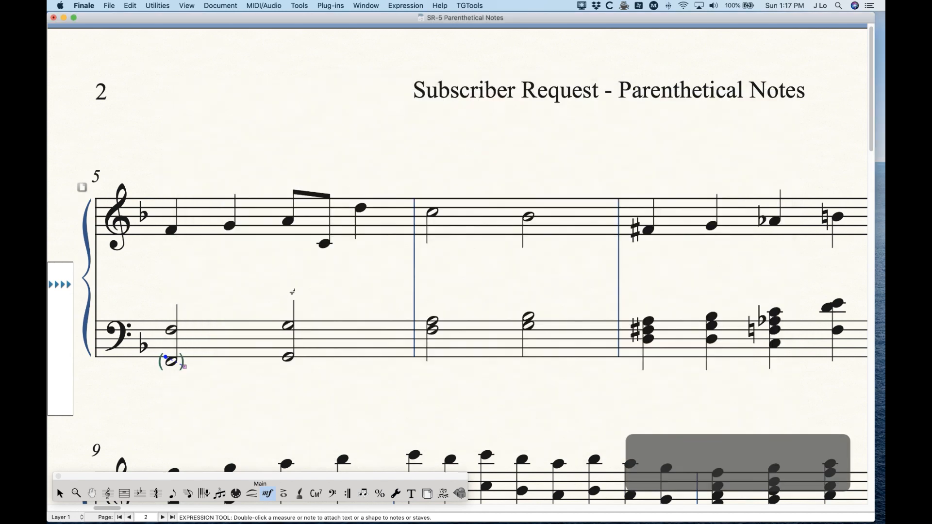
{"action": "key", "text": "shift"}
{"action": "key", "text": "shift+b"}
{"action": "left_click", "coordinate": [440, 119]}
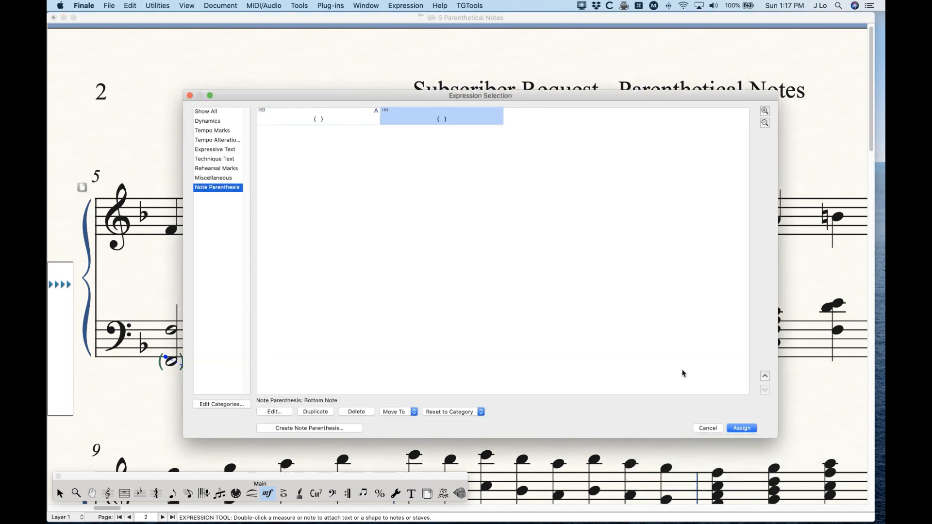
{"action": "key", "text": "Return"}
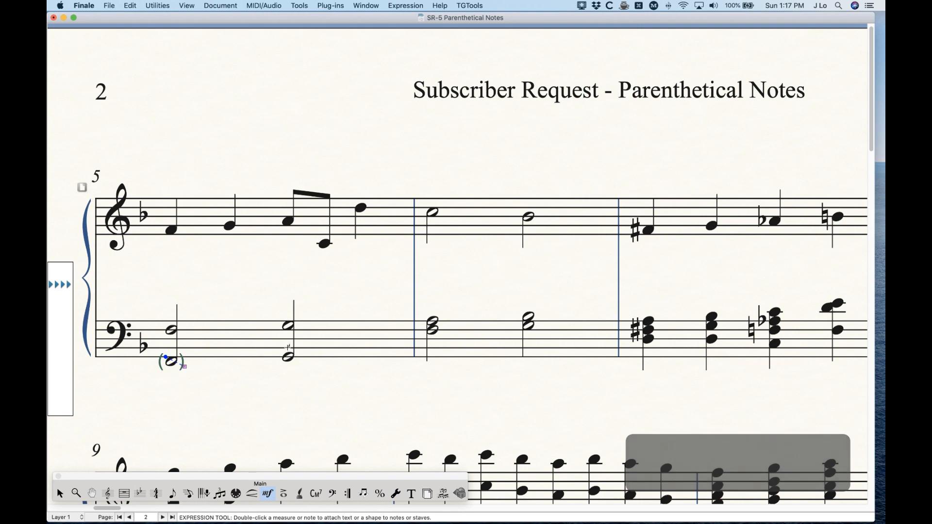
- Parenthesize the bottom notes of measure 5's second bass chord and both bass chords of measure 6 with metatool B
{"action": "key", "text": "b"}
{"action": "left_click", "coordinate": [286, 353]}
{"action": "key", "text": "b"}
{"action": "left_click", "coordinate": [431, 325]}
{"action": "left_click", "coordinate": [528, 321]}
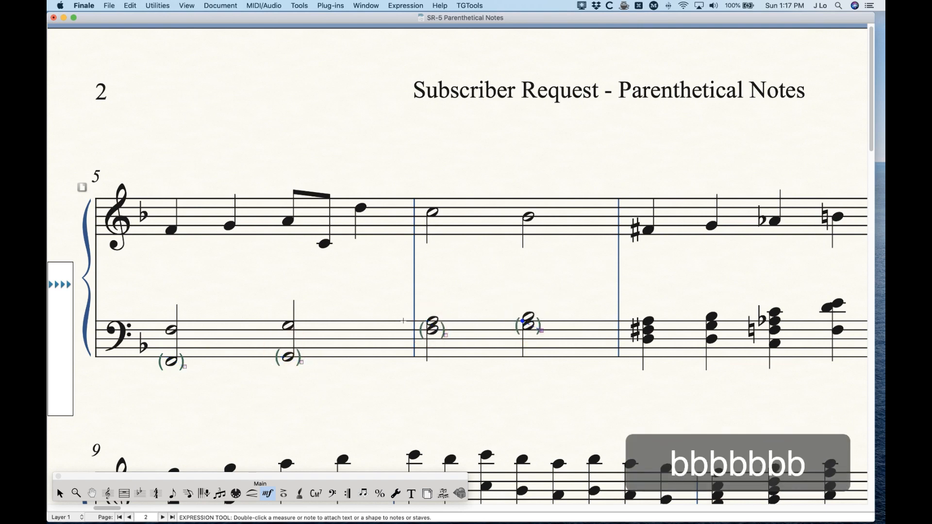
- Parenthesize the top notes of measure 5's bass chords with metatool A, and delete all parentheses from the bass staff of measures 5 and 6
{"action": "key", "text": "a"}
{"action": "left_click", "coordinate": [173, 329]}
{"action": "key", "text": "a"}
{"action": "key", "text": "a"}
{"action": "left_click", "coordinate": [288, 326]}
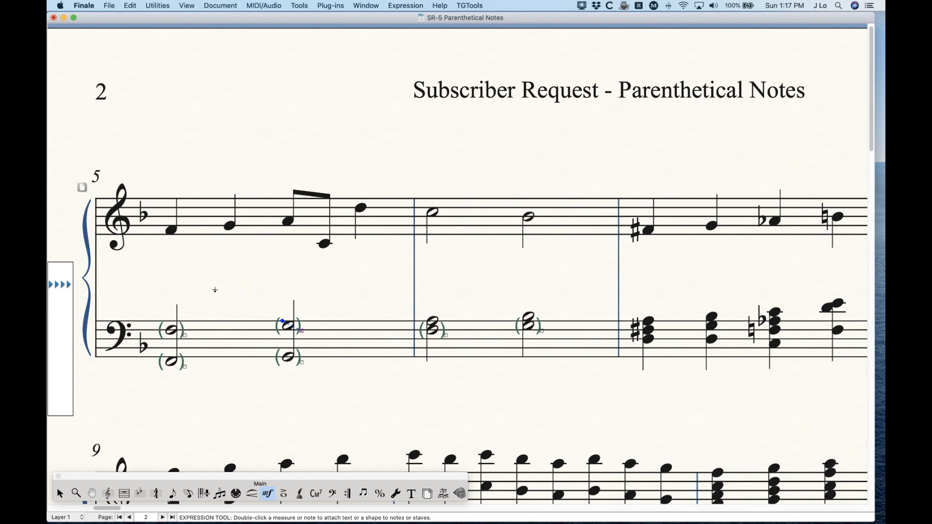
{"action": "mouse_move", "coordinate": [146, 278]}
{"action": "left_mouse_down"}
{"action": "mouse_move", "coordinate": [499, 408]}
{"action": "mouse_move", "coordinate": [562, 402]}
{"action": "left_mouse_up"}
{"action": "key", "text": "BackSpace"}
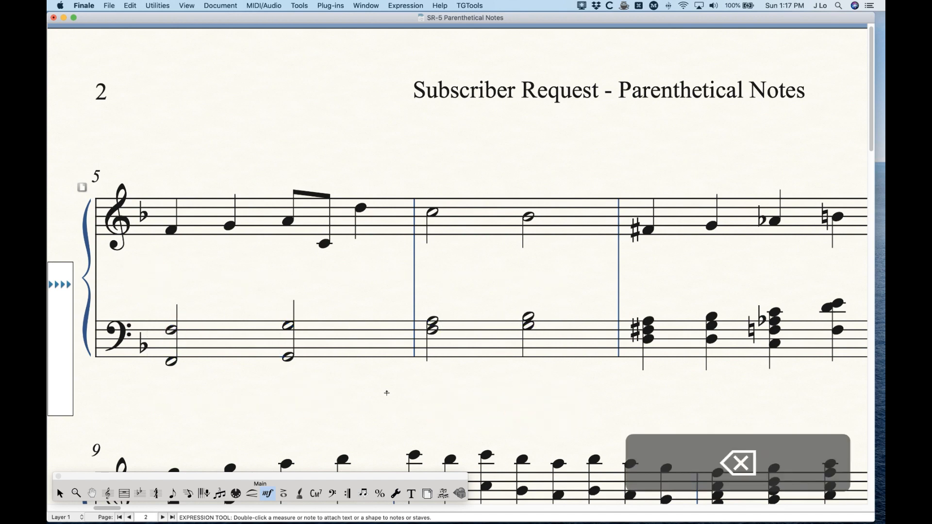
- Try metatool A's parentheses on the treble F-sharp in measure 7, and delete them
{"action": "scroll", "coordinate": [387, 392], "scroll_direction": "right", "scroll_amount": 10}
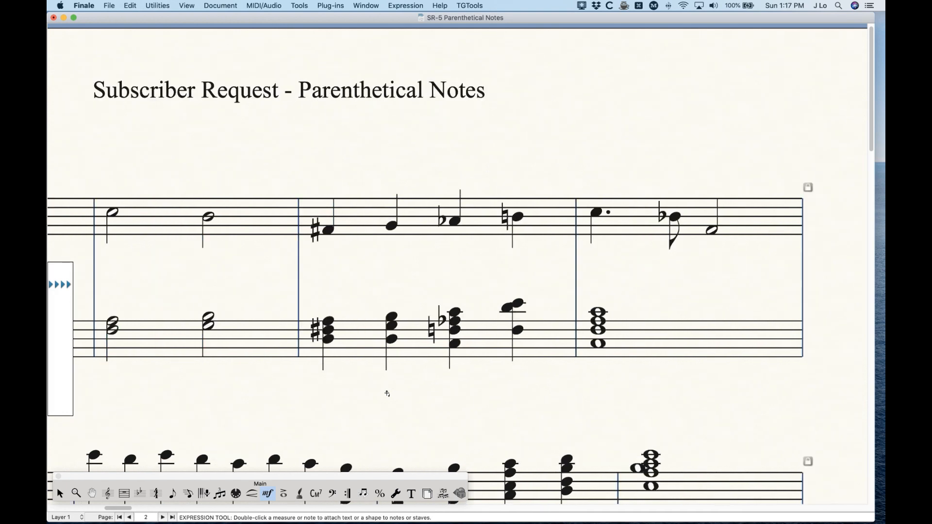
{"action": "scroll", "coordinate": [387, 392], "scroll_direction": "right", "scroll_amount": 1}
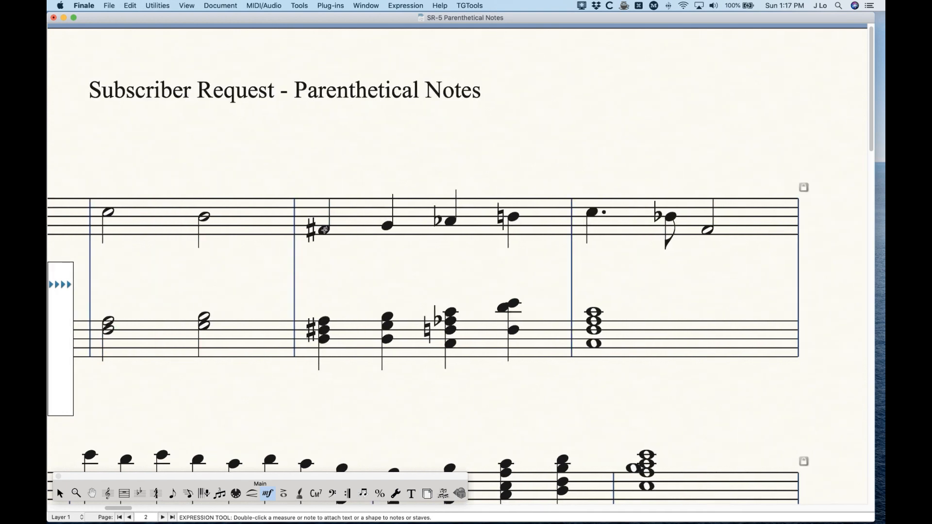
{"action": "key", "text": "a"}
{"action": "left_click", "coordinate": [324, 229]}
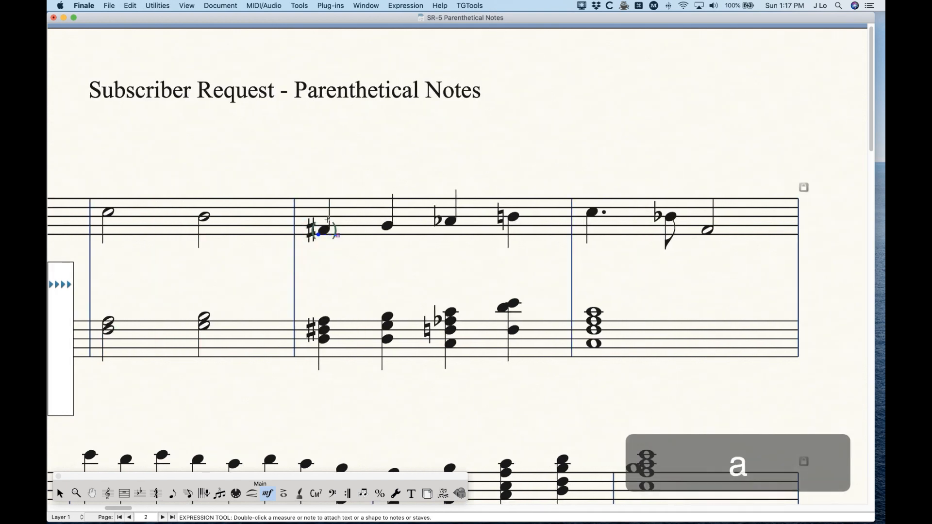
{"action": "key", "text": "BackSpace"}
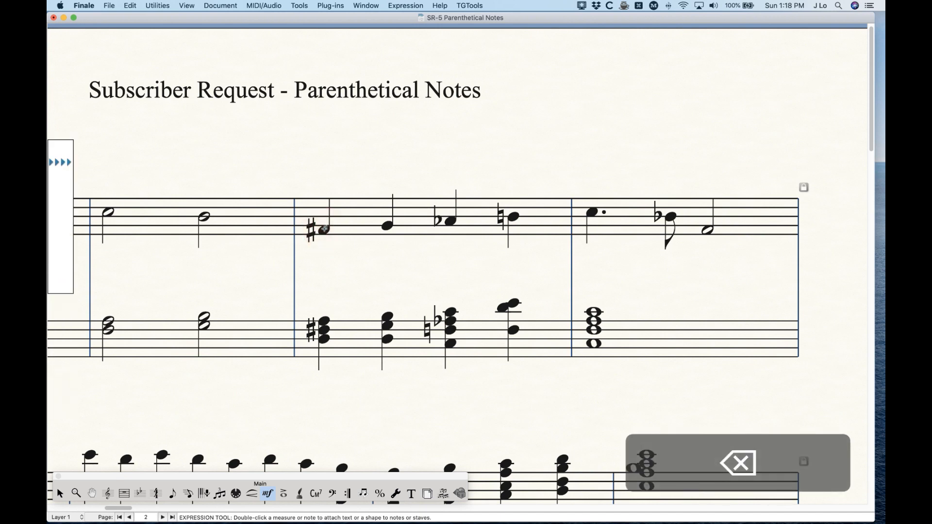
- Duplicate both the Top Note and Bottom Note expressions, and move the Top Note copy after the original Bottom Note expression
{"action": "double_click", "coordinate": [324, 228]}
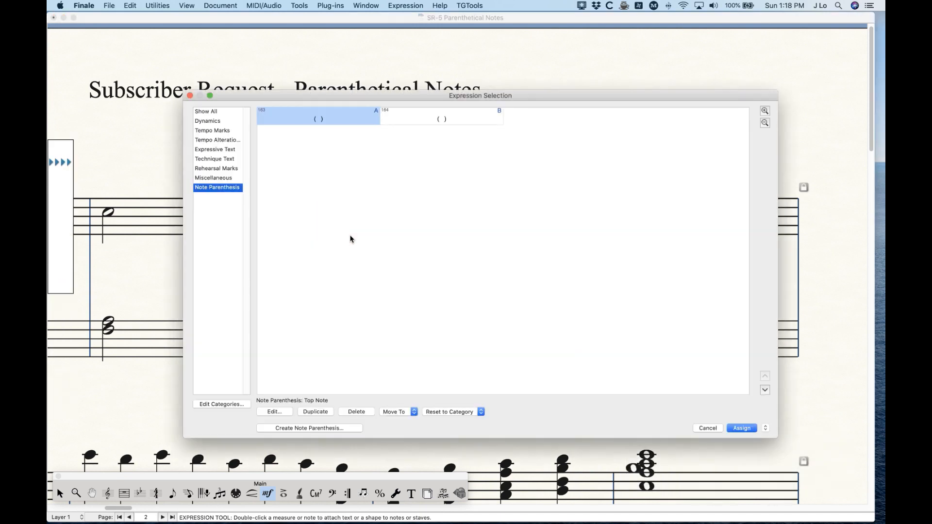
{"action": "left_click", "coordinate": [445, 119], "text": "shift"}
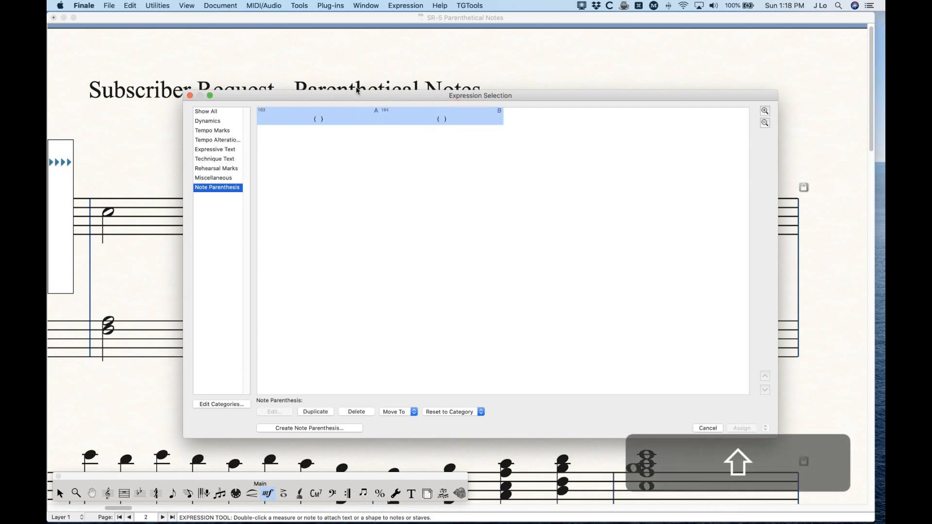
{"action": "left_click", "coordinate": [316, 412]}
{"action": "left_click", "coordinate": [436, 116]}
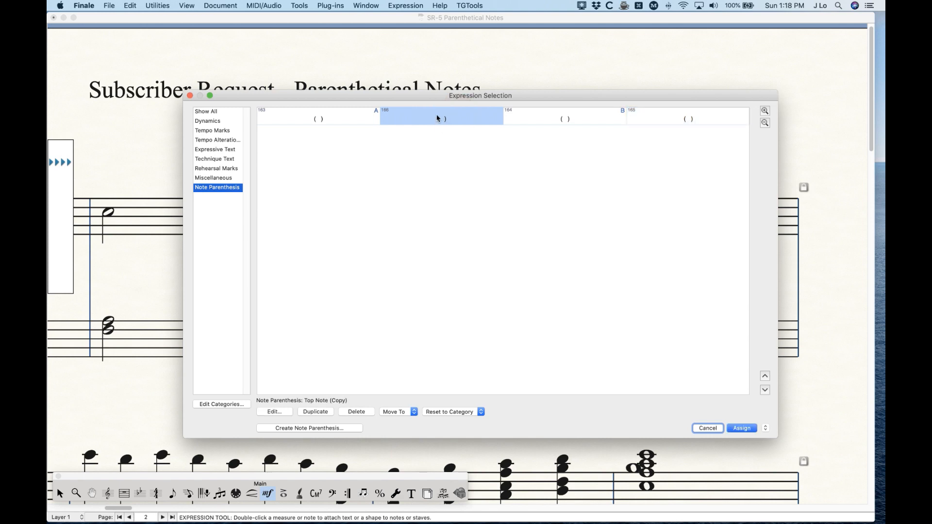
{"action": "left_click", "coordinate": [765, 390]}
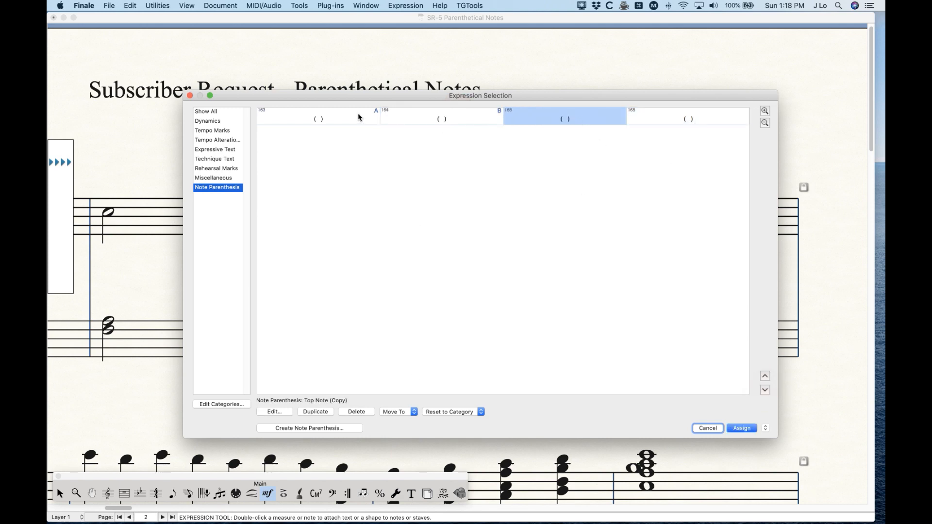
- Widen the Top Note copy's parentheses by one space, and rename the expression as Top Note w/accidental
{"action": "left_click", "coordinate": [272, 412]}
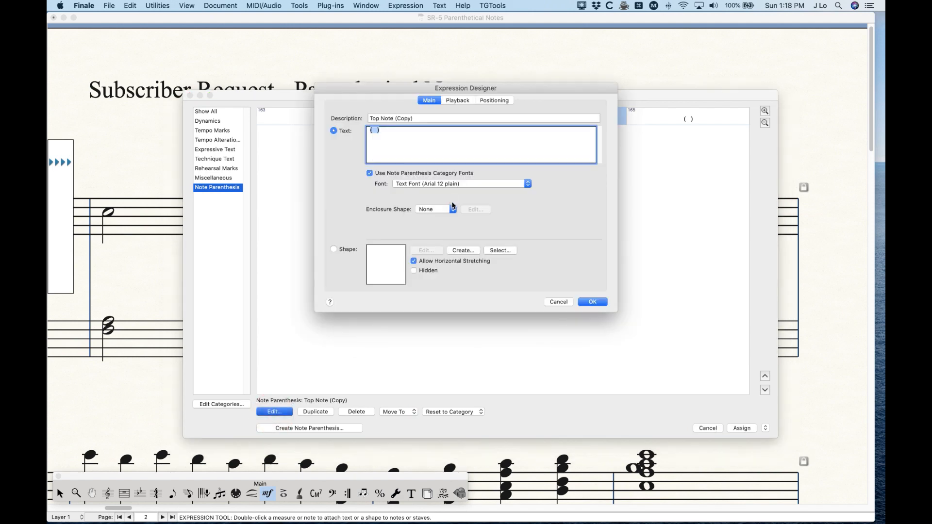
{"action": "left_click", "coordinate": [403, 145]}
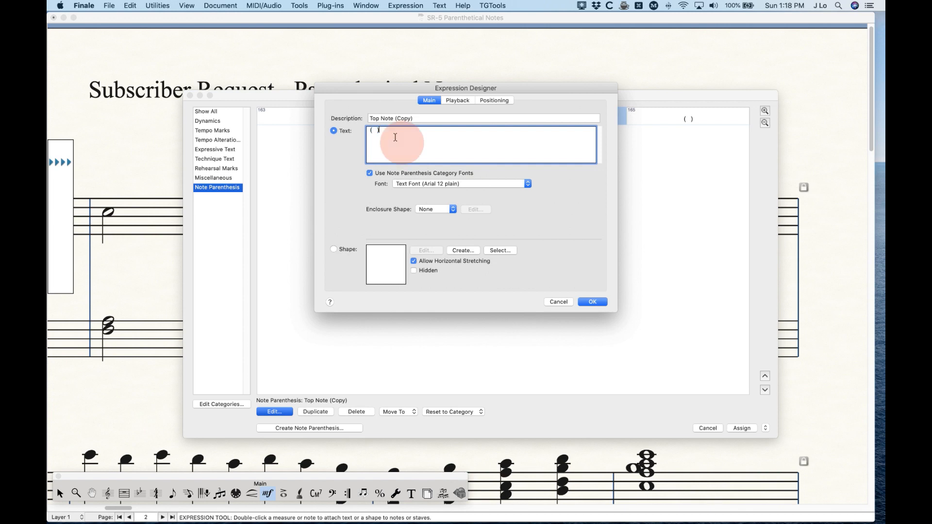
{"action": "left_click", "coordinate": [374, 130]}
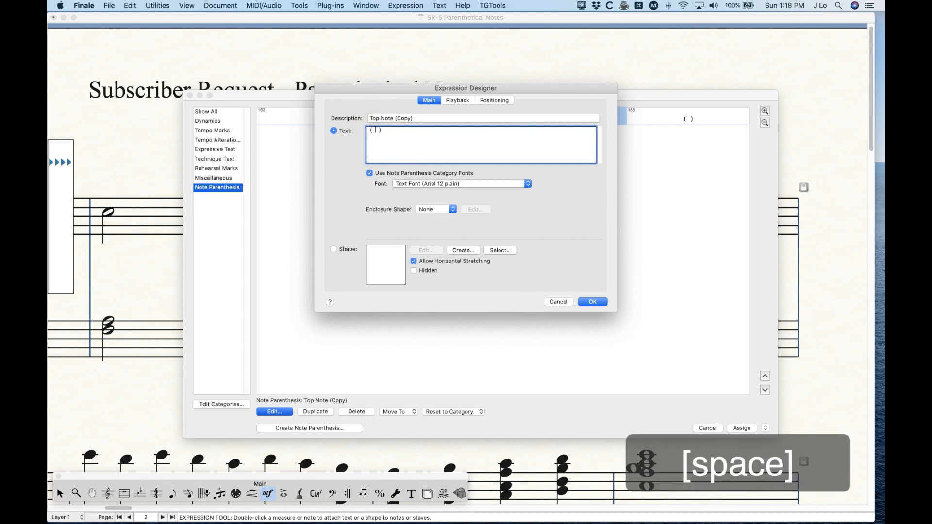
{"action": "left_click_drag", "start_coordinate": [418, 118], "coordinate": [395, 122]}
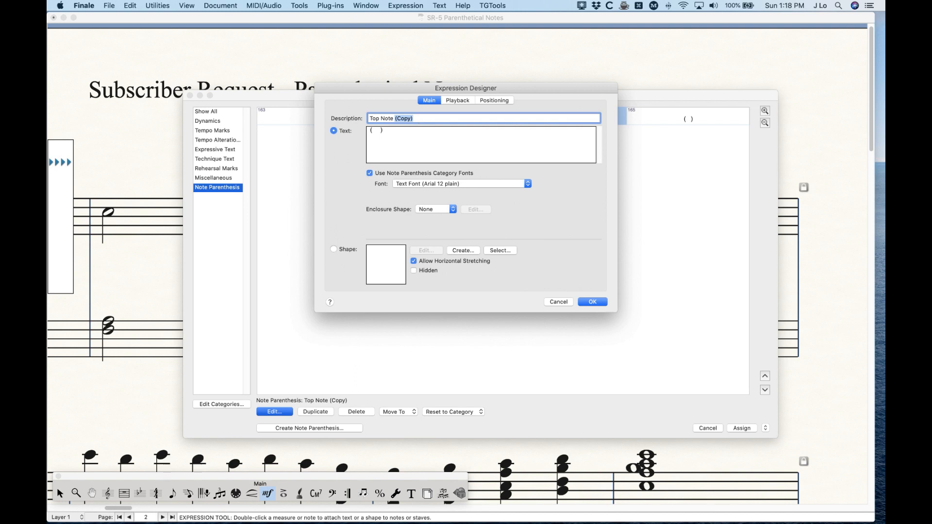
{"action": "type", "text": "w/accidental"}
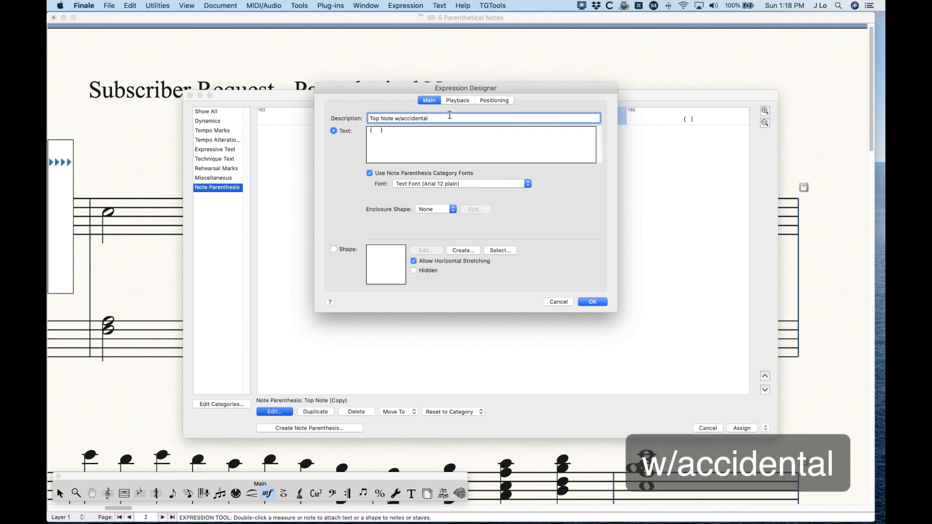
- Turn off Note Parenthesis category positioning for Top Note w/accidental, and attach the expression to the treble F-sharp in measure 7
{"action": "left_click", "coordinate": [504, 101]}
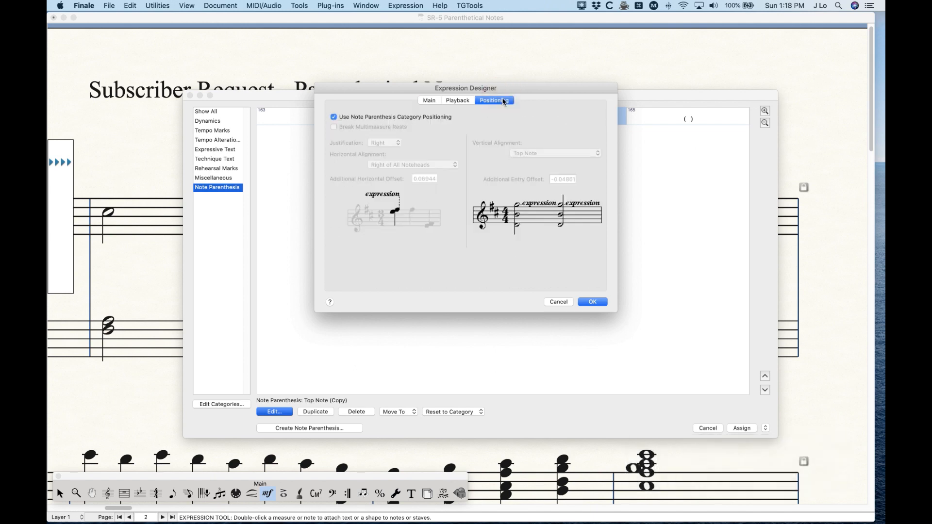
{"action": "left_click", "coordinate": [360, 117]}
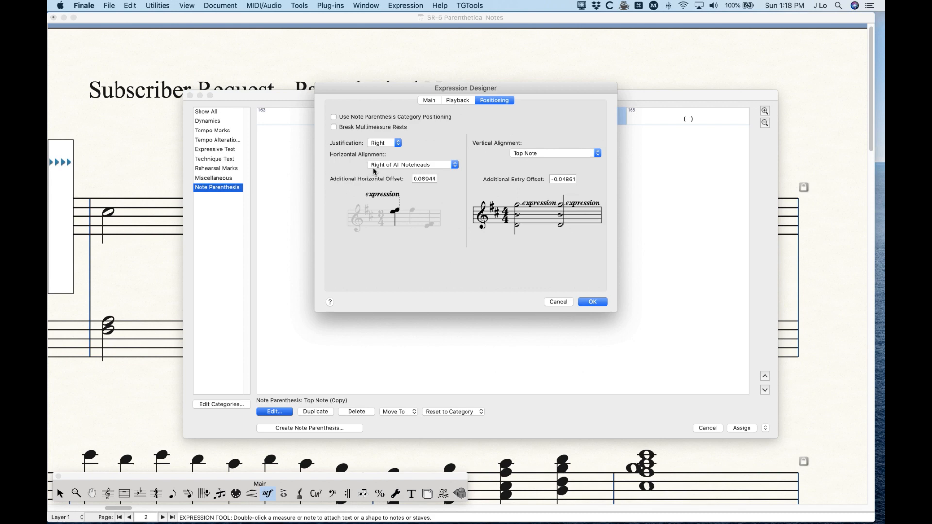
{"action": "left_click", "coordinate": [593, 301]}
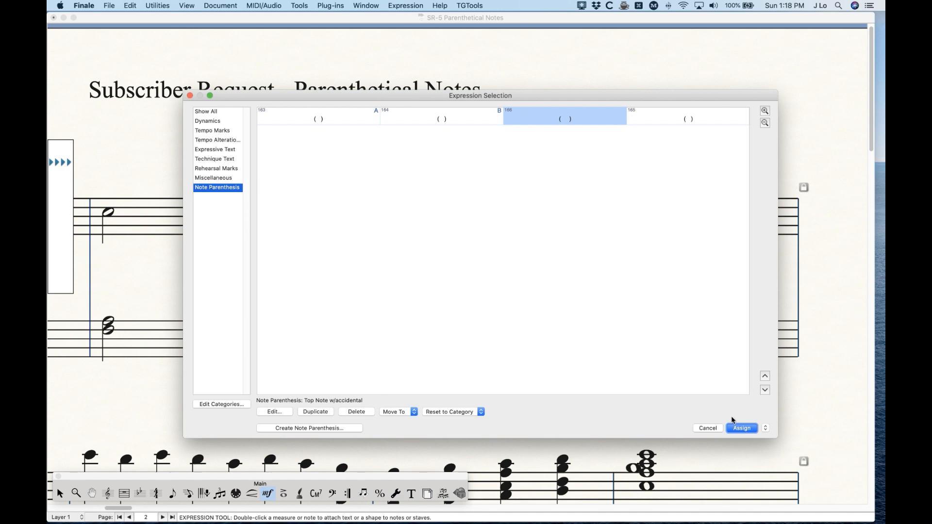
{"action": "left_click", "coordinate": [741, 428]}
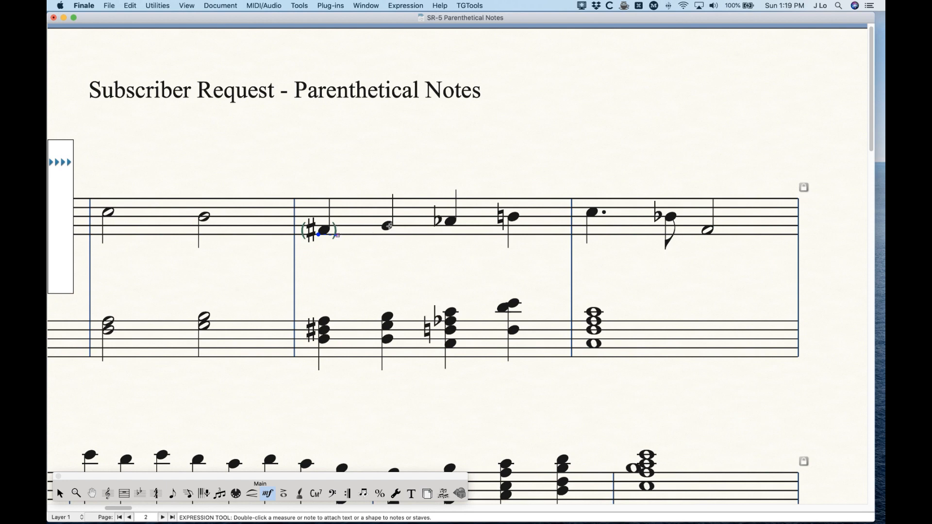
- Try metatool A's parentheses on measure 7's second treble note, and delete the parentheses from the measure's first two treble notes
{"action": "key", "text": "a"}
{"action": "left_click", "coordinate": [389, 225]}
{"action": "left_click_drag", "start_coordinate": [302, 199], "coordinate": [407, 253]}
{"action": "key", "text": "BackSpace"}
- Assign the Top Note w/accidental expression to metatool I
{"action": "key", "text": "shift"}
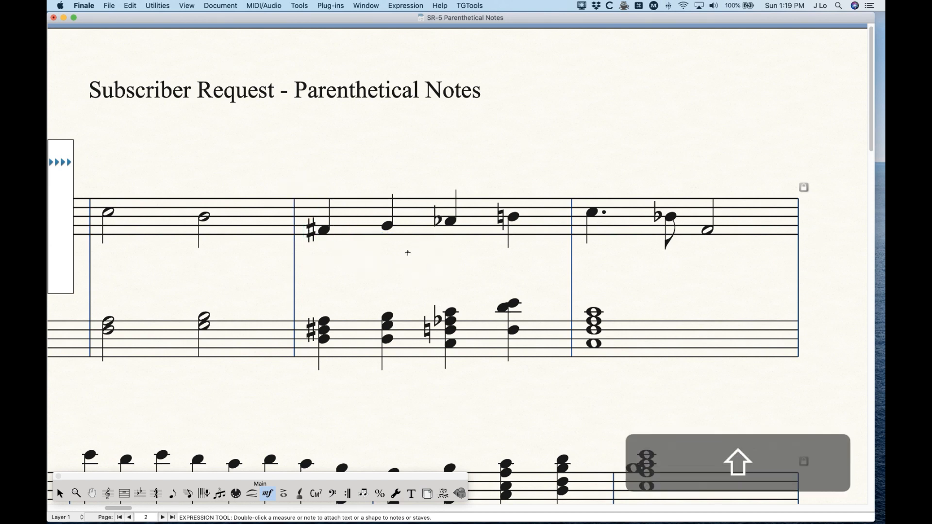
{"action": "double_click", "coordinate": [408, 252]}
{"action": "left_click", "coordinate": [569, 121]}
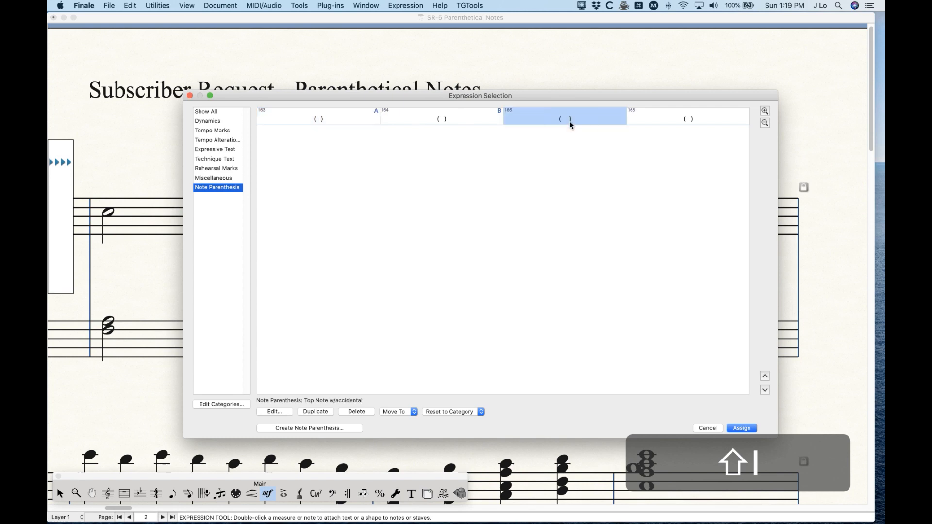
{"action": "double_click", "coordinate": [569, 121]}
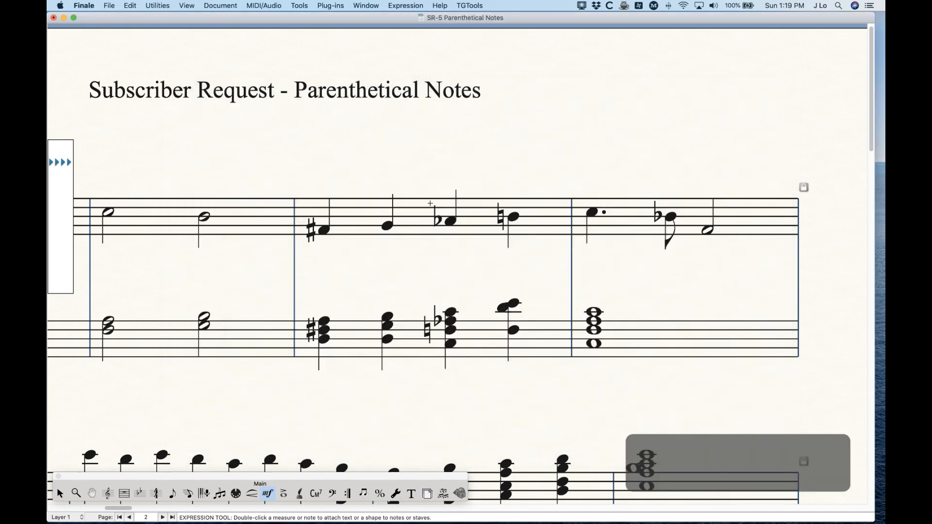
- Try metatool I's parentheses on the treble F-sharp in measure 7, and delete them
{"action": "key", "text": "i"}
{"action": "left_click", "coordinate": [325, 218]}
{"action": "key", "text": "BackSpace"}
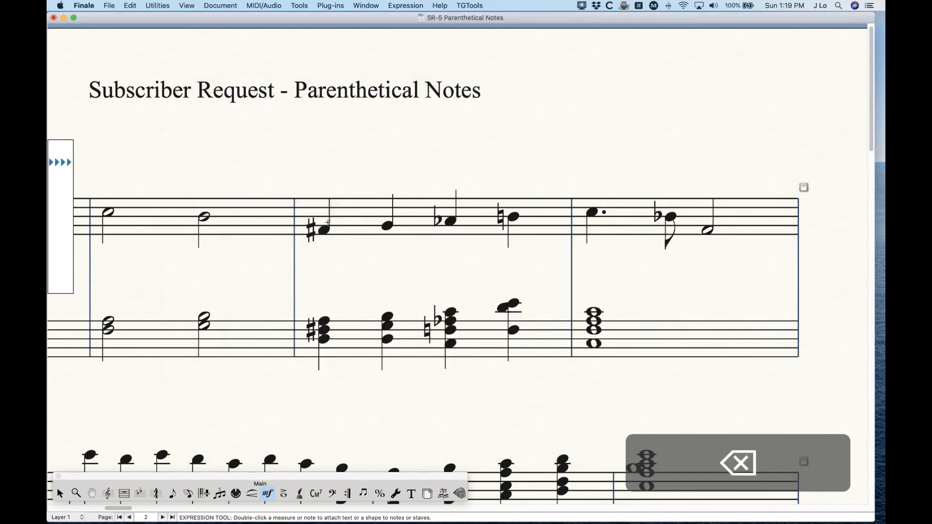
- Widen the Bottom Note copy's parentheses by one space, rename it as Bottom Note w/accidental, and attach it to the treble F-sharp in measure 7
{"action": "double_click", "coordinate": [320, 227]}
{"action": "left_click", "coordinate": [688, 119]}
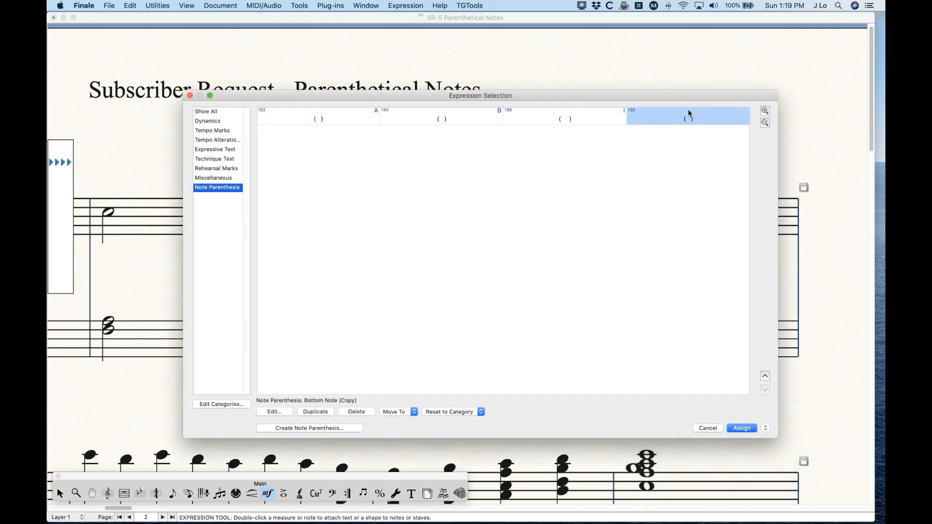
{"action": "left_click", "coordinate": [275, 412]}
{"action": "left_click", "coordinate": [373, 130]}
{"action": "triple_click", "coordinate": [429, 120]}
{"action": "left_click", "coordinate": [429, 120]}
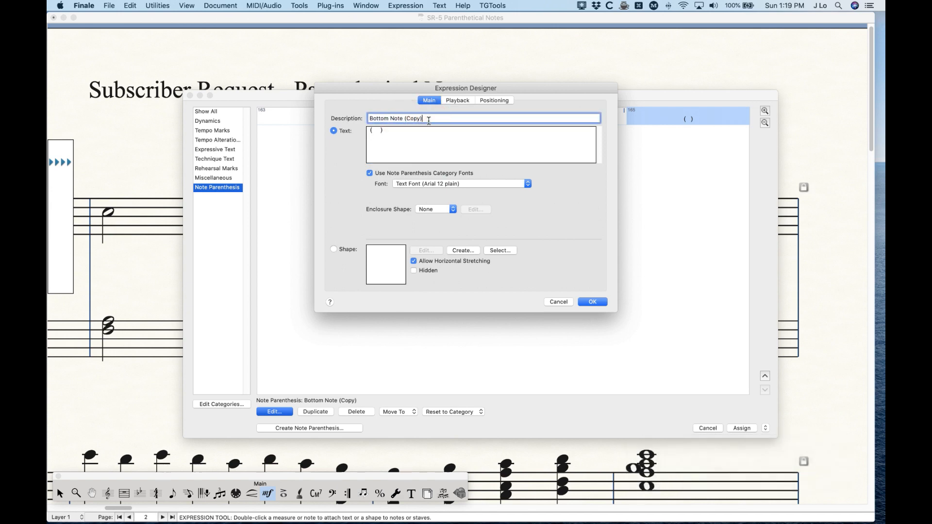
{"action": "key", "text": "BackSpace"}
{"action": "key", "text": "BackSpace"}
{"action": "key", "text": "BackSpace"}
{"action": "key", "text": "BackSpace"}
{"action": "key", "text": "BackSpace"}
{"action": "key", "text": "BackSpace"}
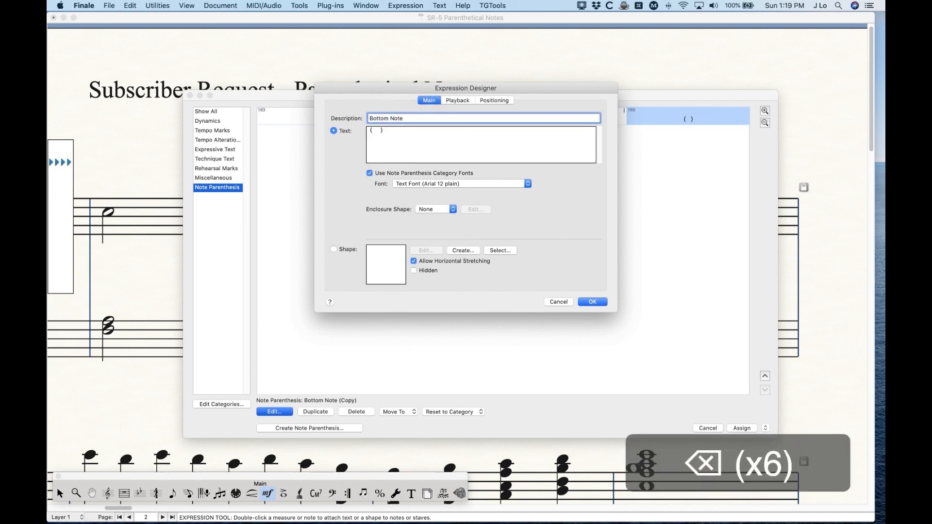
{"action": "type", "text": "w/accidental"}
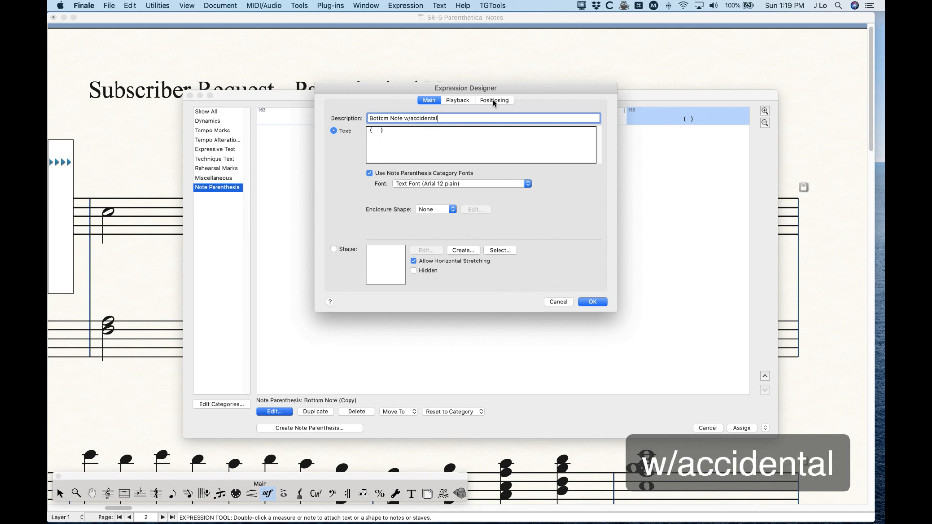
{"action": "left_click", "coordinate": [593, 301]}
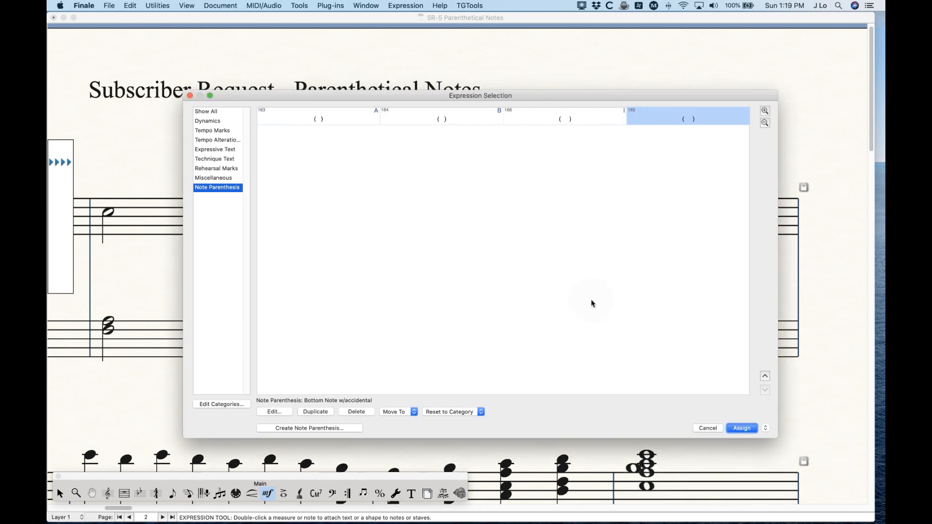
{"action": "key", "text": "Return"}
- Assign the Bottom Note w/accidental expression to metatool J
{"action": "key", "text": "shift"}
{"action": "key", "text": "shift+j"}
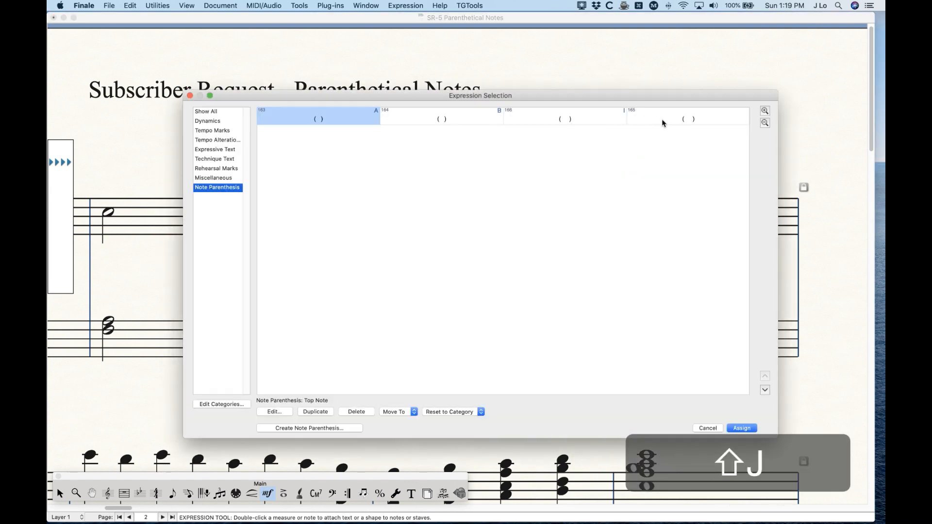
{"action": "left_click", "coordinate": [662, 120]}
{"action": "double_click", "coordinate": [662, 120]}
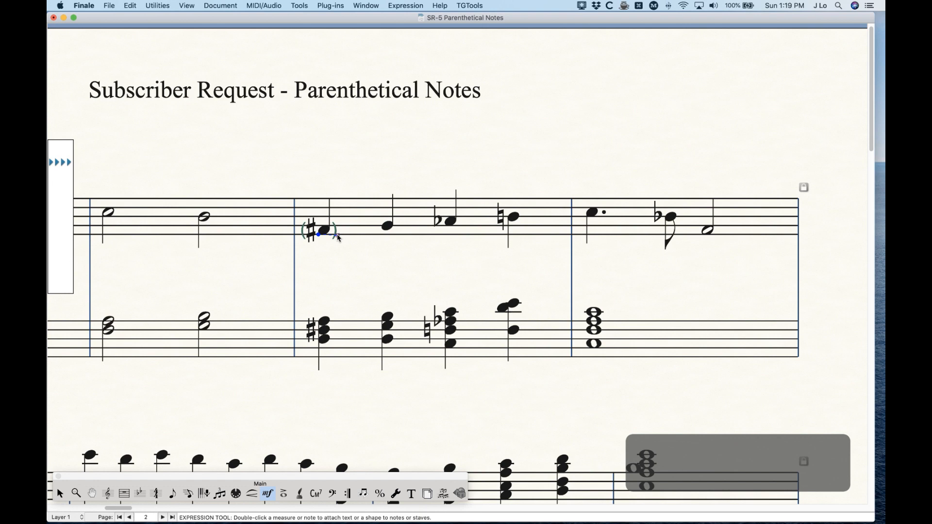
- Clear the treble F-sharp's parentheses, try metatools I and J on it, and delete each result
{"action": "key", "text": "BackSpace"}
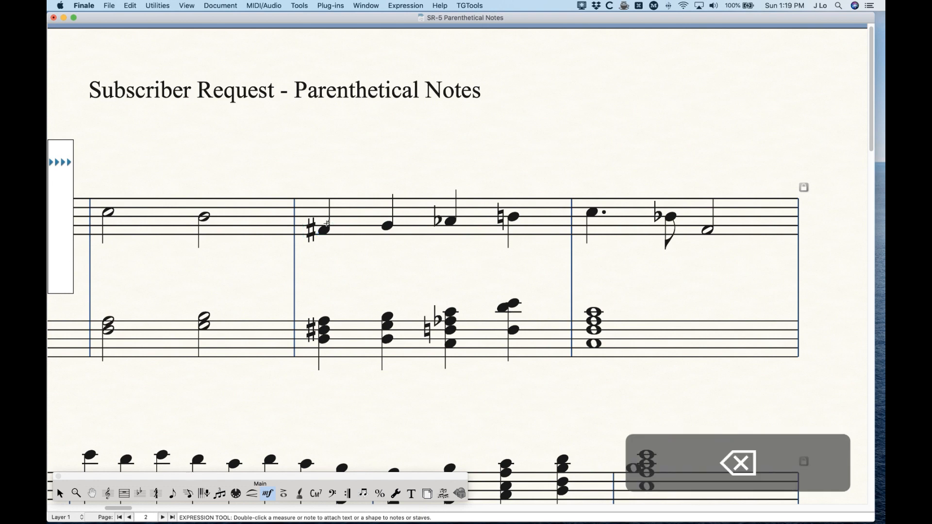
{"action": "key", "text": "i"}
{"action": "left_click", "coordinate": [322, 231]}
{"action": "key", "text": "BackSpace"}
{"action": "key", "text": "j"}
{"action": "left_click", "coordinate": [325, 230]}
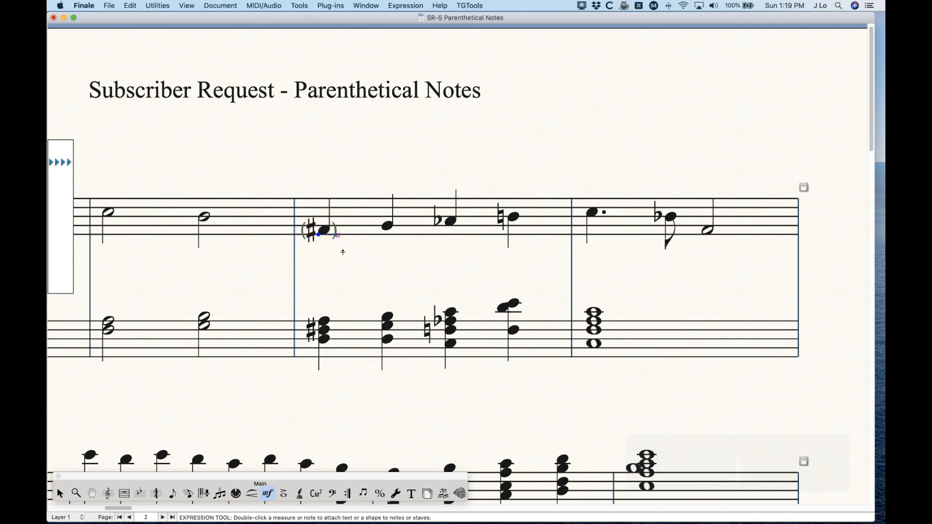
{"action": "key", "text": "BackSpace"}
- Try the top-note and bottom-note parentheses, normal and wide, on measure 7's first bass chord, deleting each one
{"action": "key", "text": "a"}
{"action": "left_click", "coordinate": [324, 321]}
{"action": "key", "text": "BackSpace"}
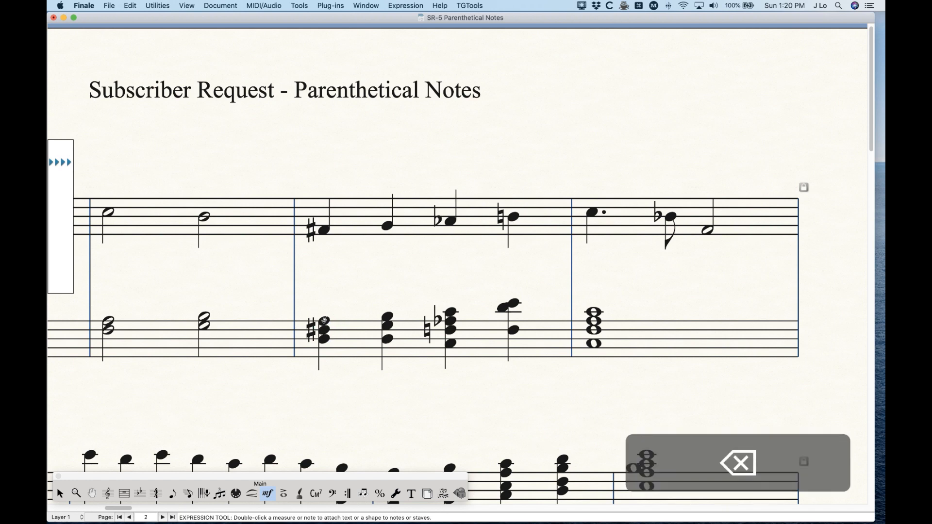
{"action": "left_click", "coordinate": [323, 320]}
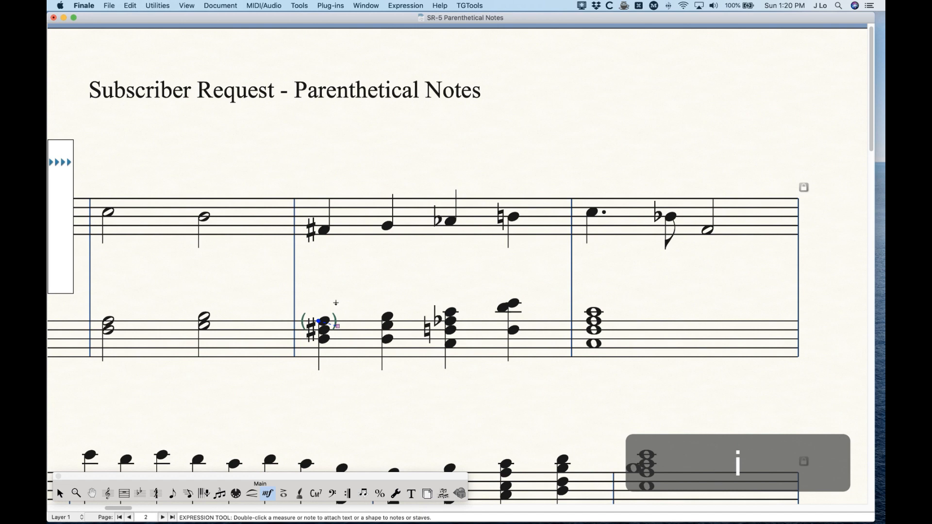
{"action": "key", "text": "BackSpace"}
{"action": "key", "text": "j"}
{"action": "left_click", "coordinate": [341, 339]}
{"action": "key", "text": "BackSpace"}
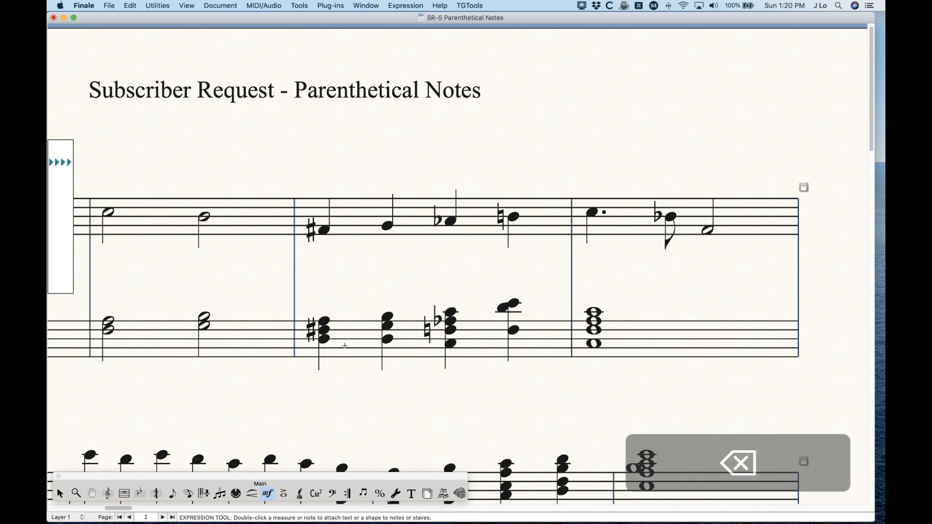
- Parenthesize measure 7's first bass chord with metatool I, and move the parentheses straight down around the middle note and its sharp
{"action": "key", "text": "i"}
{"action": "left_click", "coordinate": [324, 321]}
{"action": "key", "text": "shift"}
{"action": "left_click", "coordinate": [338, 326]}
{"action": "left_click_drag", "start_coordinate": [338, 325], "coordinate": [337, 335]}
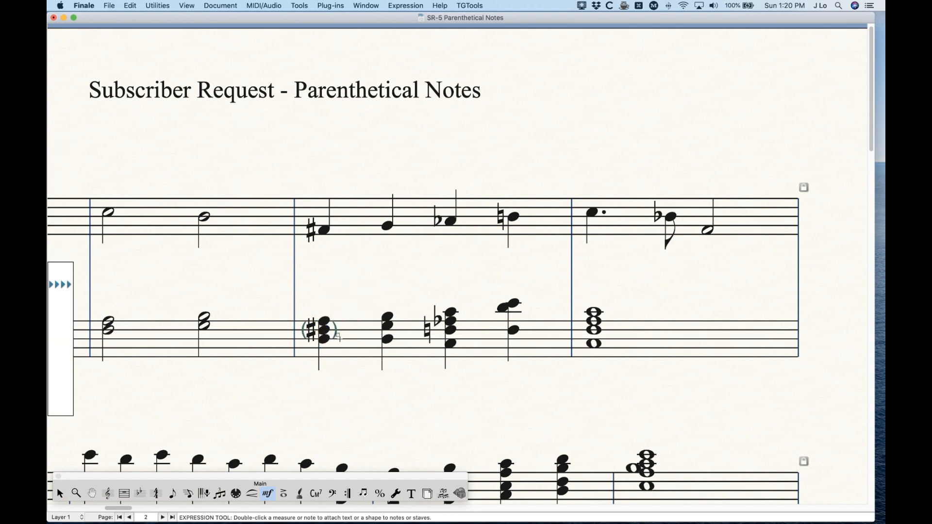
- Parenthesize measure 7's second bass chord with metatool A, and move the parentheses straight down around its middle note
{"action": "key", "text": "a"}
{"action": "left_click", "coordinate": [387, 317]}
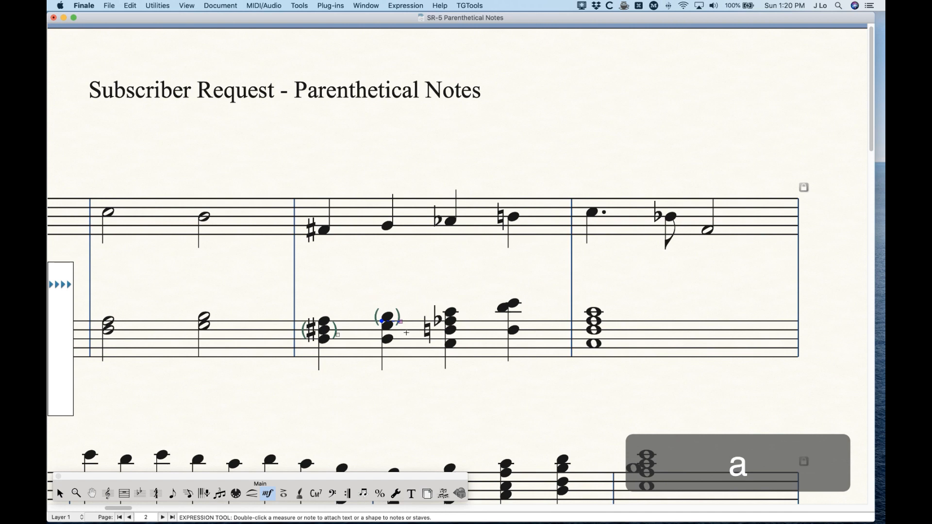
{"action": "left_click", "coordinate": [400, 324], "text": "shift"}
{"action": "left_click_drag", "start_coordinate": [400, 322], "coordinate": [400, 331]}
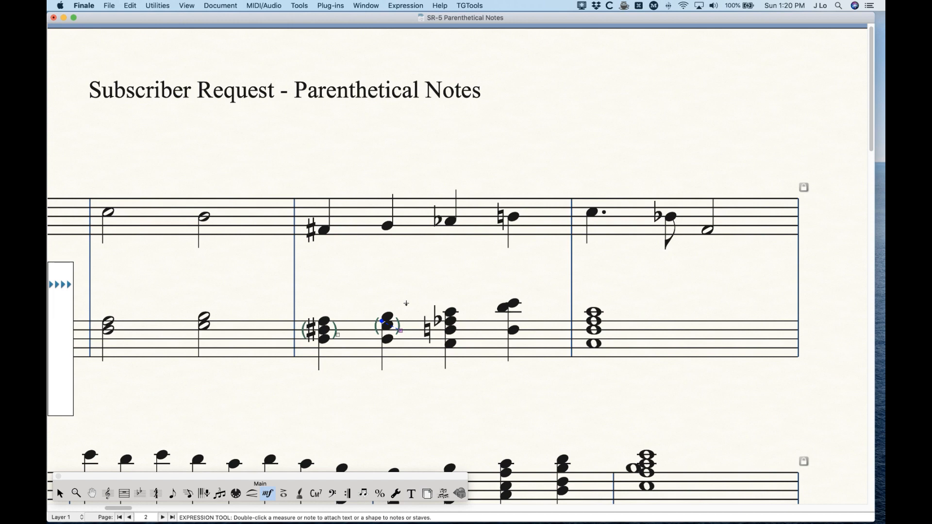
{"action": "left_click", "coordinate": [408, 299]}
- Try metatool A's parentheses on the dotted treble note in measure 8, and delete them
{"action": "scroll", "coordinate": [418, 391], "scroll_direction": "right", "scroll_amount": 3}
{"action": "scroll", "coordinate": [419, 392], "scroll_direction": "right", "scroll_amount": 2}
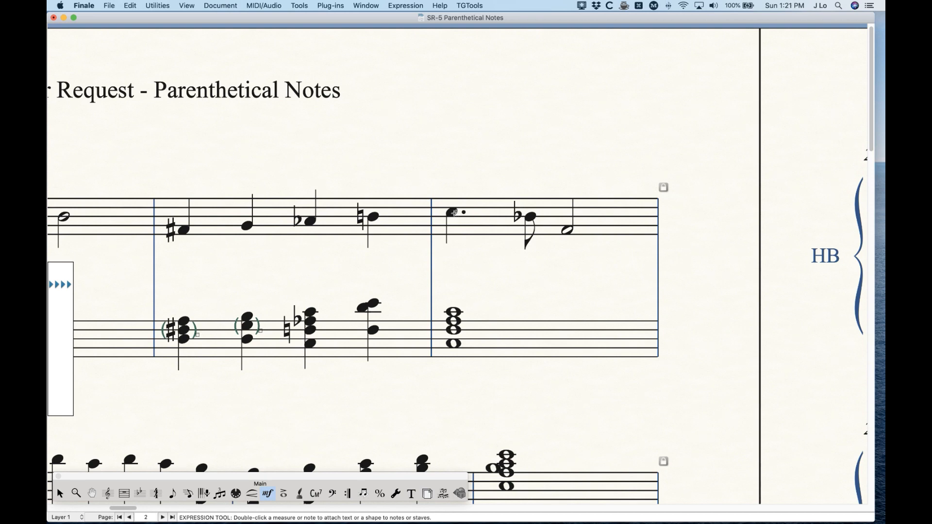
{"action": "key", "text": "a"}
{"action": "key", "text": "BackSpace"}
- Duplicate the original Top Note and Bottom Note expressions, and move both copies to the end of the Note Parenthesis list
{"action": "double_click", "coordinate": [451, 212]}
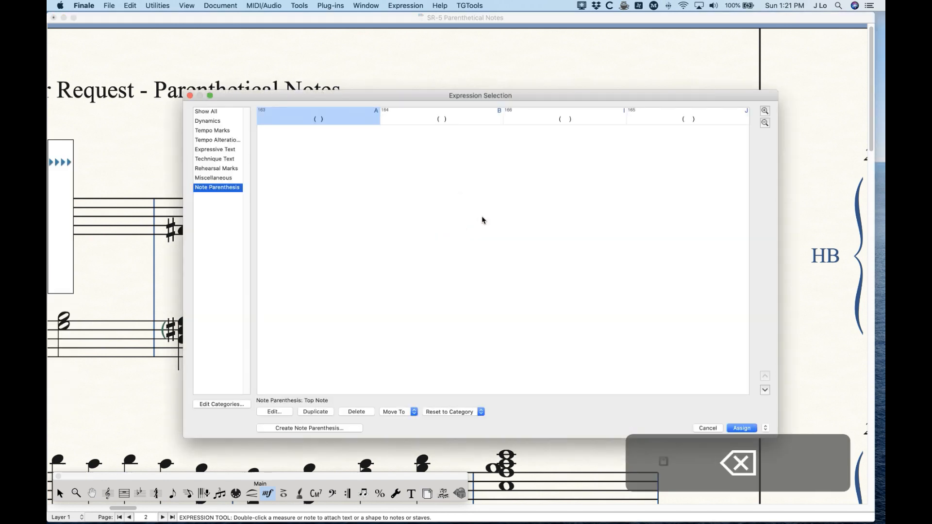
{"action": "left_click", "coordinate": [441, 118], "text": "shift"}
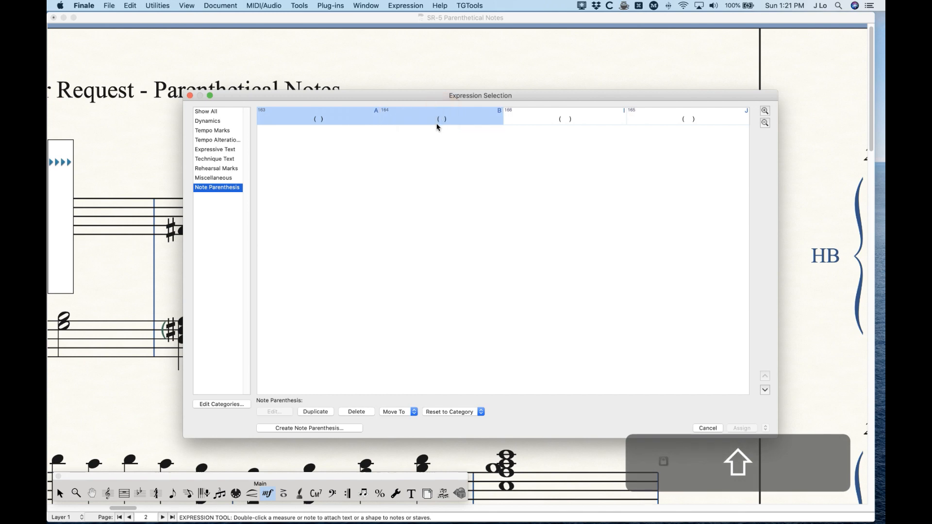
{"action": "left_click", "coordinate": [321, 411]}
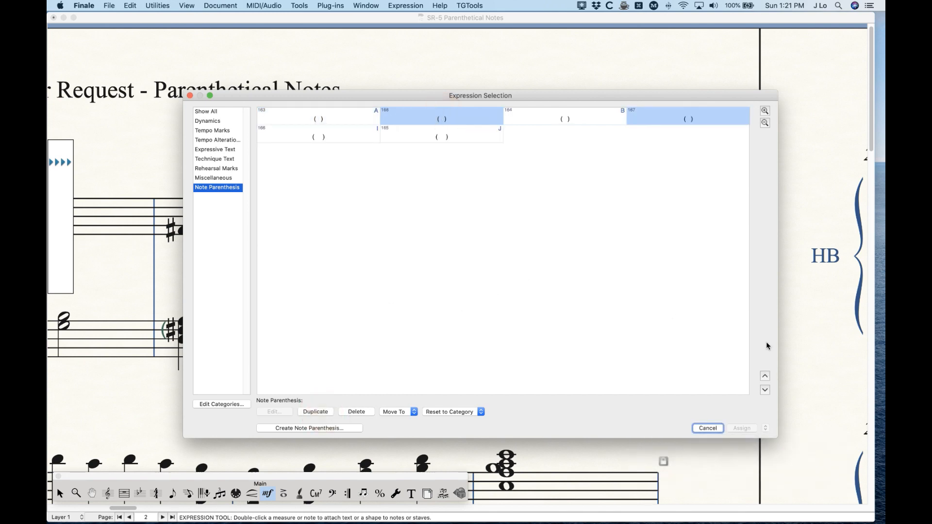
{"action": "left_click", "coordinate": [764, 389]}
{"action": "left_click", "coordinate": [765, 389]}
{"action": "left_click", "coordinate": [706, 125]}
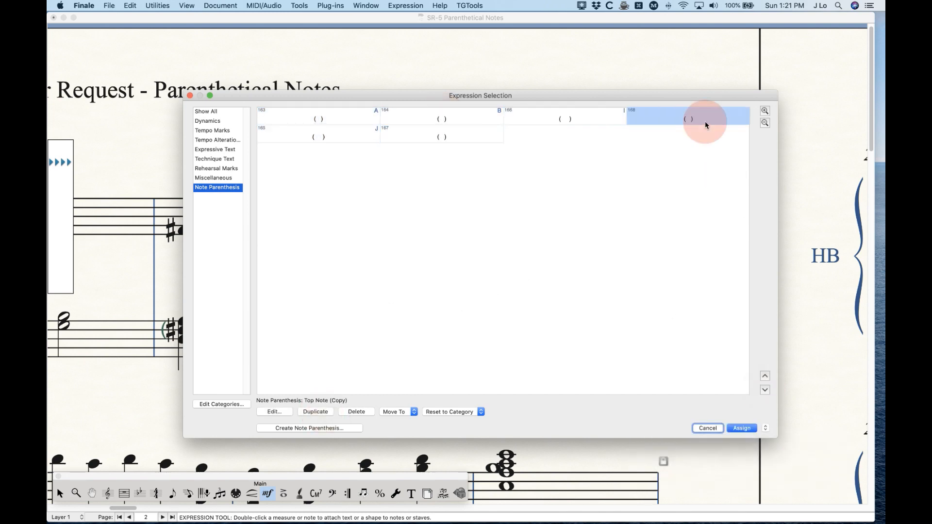
{"action": "left_click", "coordinate": [764, 389]}
{"action": "left_click", "coordinate": [764, 376]}
{"action": "left_click", "coordinate": [340, 137]}
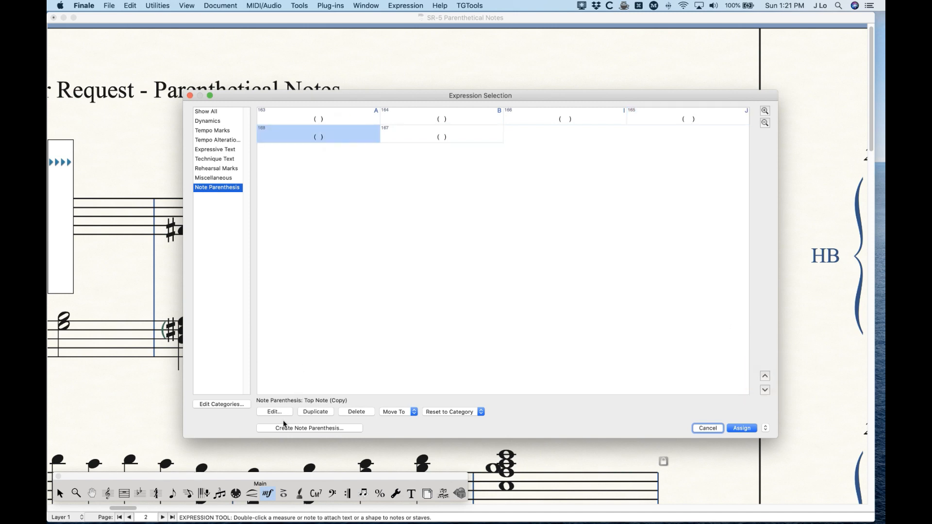
- Rename the Top Note copy "Top Note w/dot" and add an extra space between its parentheses
{"action": "left_click", "coordinate": [272, 411]}
{"action": "left_click", "coordinate": [425, 118]}
{"action": "key", "text": "BackSpace"}
{"action": "key", "text": "BackSpace"}
{"action": "key", "text": "BackSpace"}
{"action": "key", "text": "BackSpace"}
{"action": "key", "text": "BackSpace"}
{"action": "key", "text": "BackSpace"}
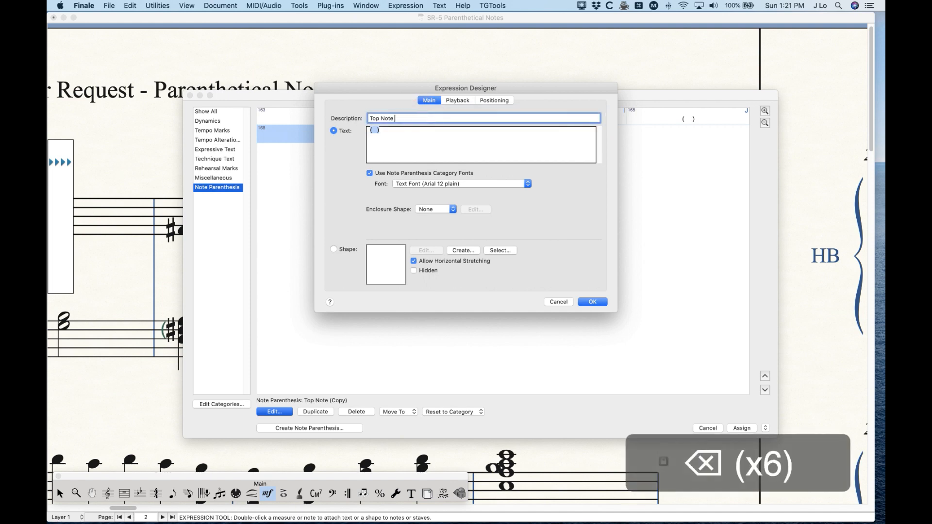
{"action": "type", "text": "w/dot"}
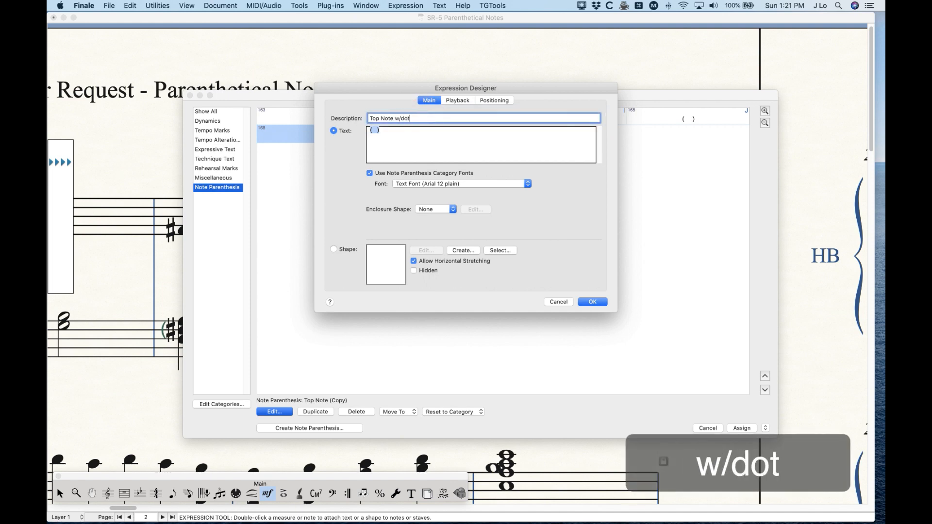
{"action": "left_click", "coordinate": [374, 130]}
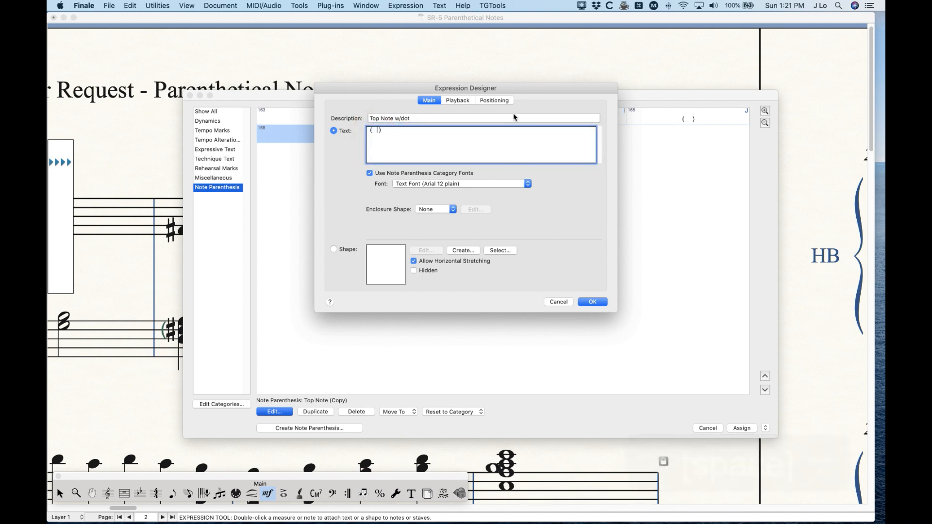
- Turn off category positioning for Top Note w/dot and set its additional horizontal offset to 0.12
{"action": "left_click", "coordinate": [498, 100]}
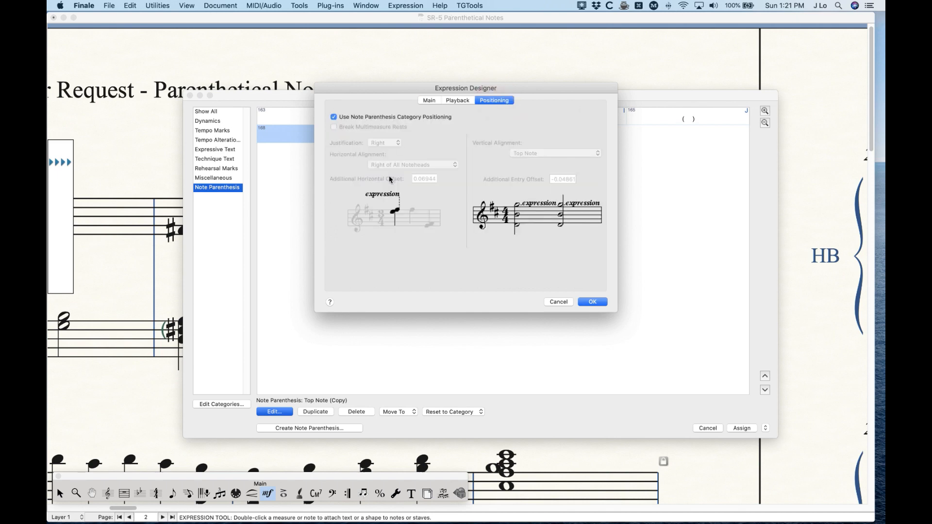
{"action": "left_click", "coordinate": [368, 117]}
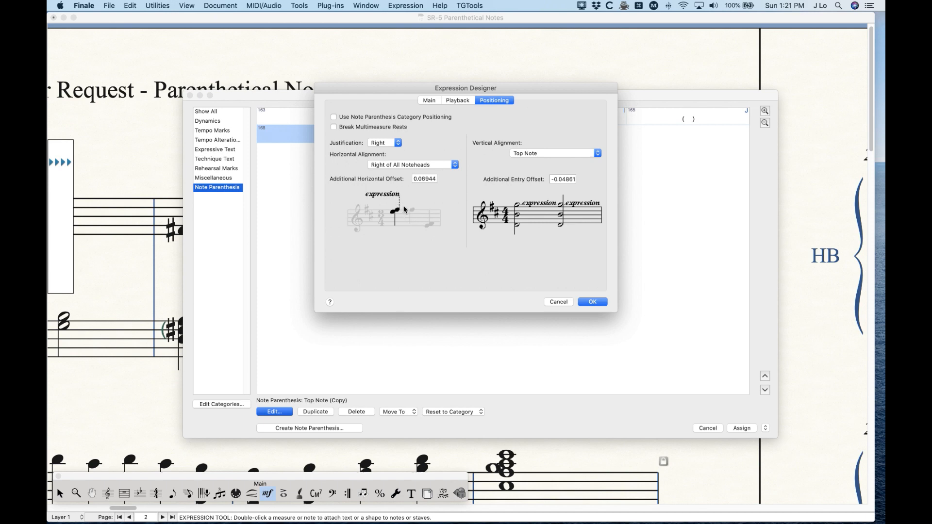
{"action": "left_click", "coordinate": [422, 181]}
{"action": "left_click_drag", "start_coordinate": [437, 188], "coordinate": [452, 194]}
{"action": "type", "text": "12"}
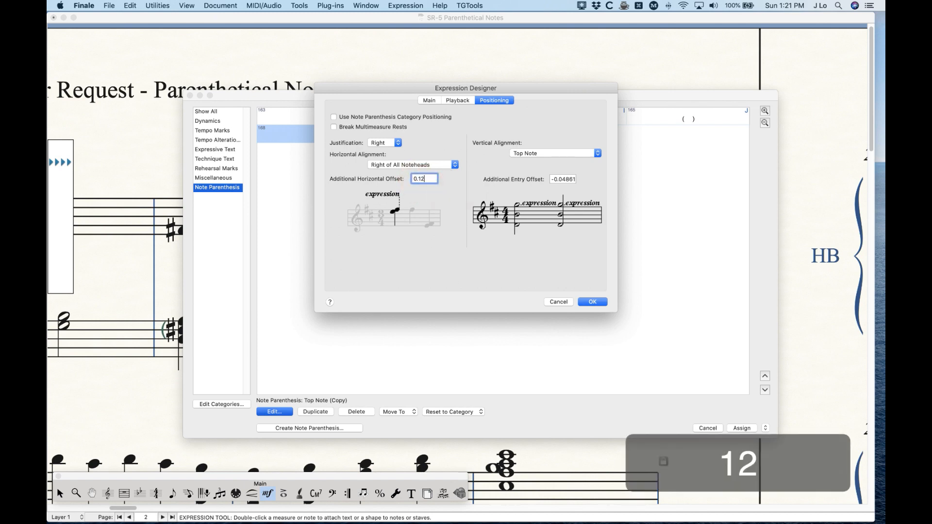
{"action": "left_click", "coordinate": [594, 301]}
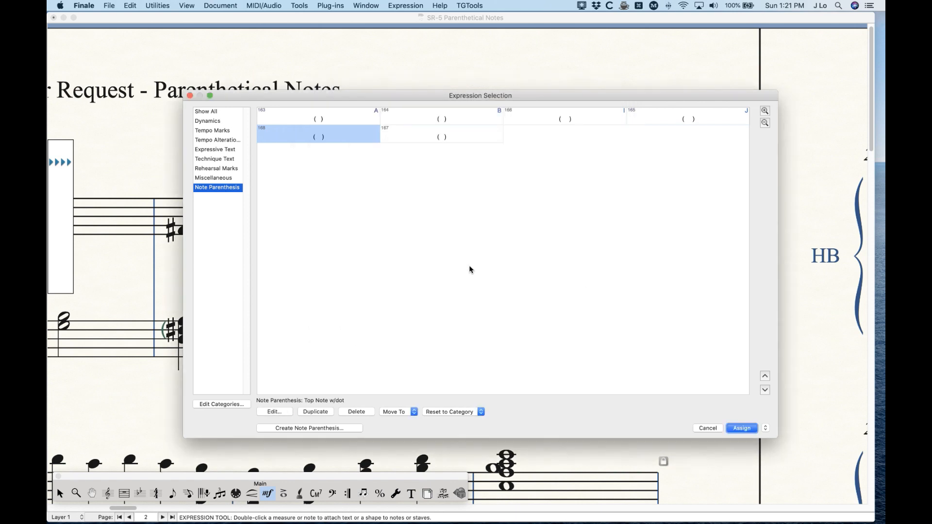
- Try Top Note w/dot on measure 8's dotted treble note, delete it, and assign the expression to metatool X
{"action": "key", "text": "Return"}
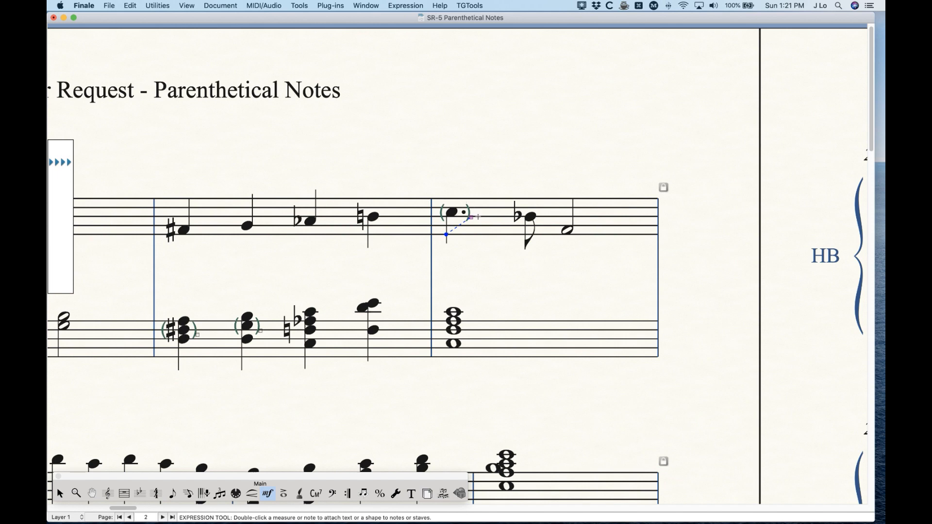
{"action": "key", "text": "BackSpace"}
{"action": "key", "text": "shift+x"}
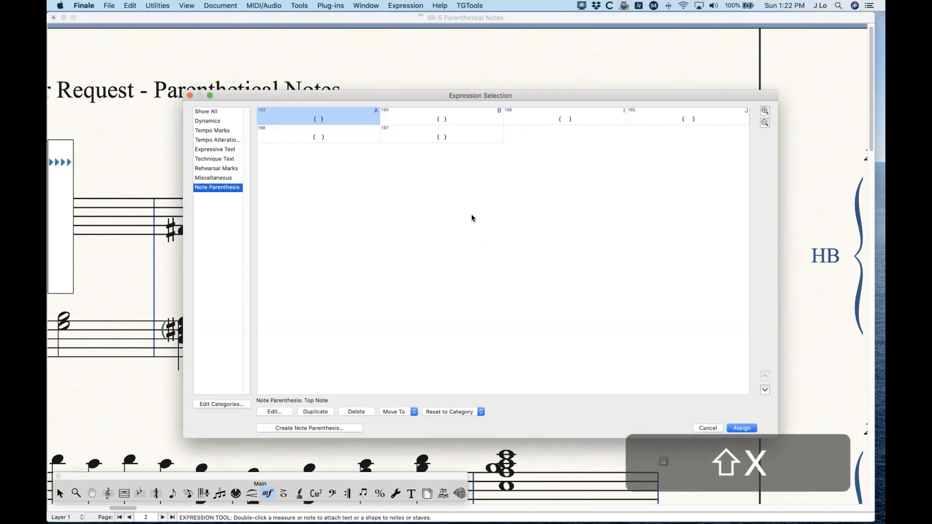
{"action": "left_click", "coordinate": [341, 137]}
{"action": "double_click", "coordinate": [341, 137]}
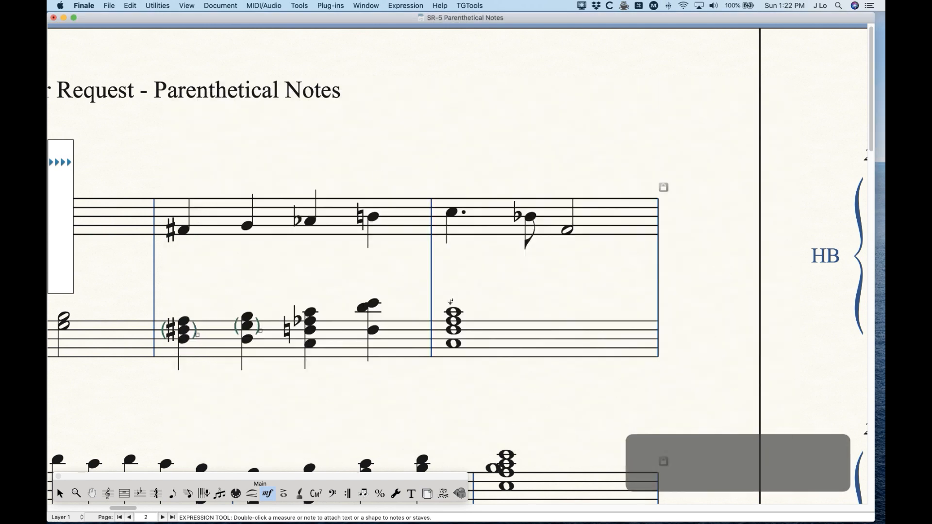
- Rename the Bottom Note copy "Bottom Note w/dot" and add an extra space between its parentheses
{"action": "double_click", "coordinate": [459, 212]}
{"action": "left_click", "coordinate": [427, 137]}
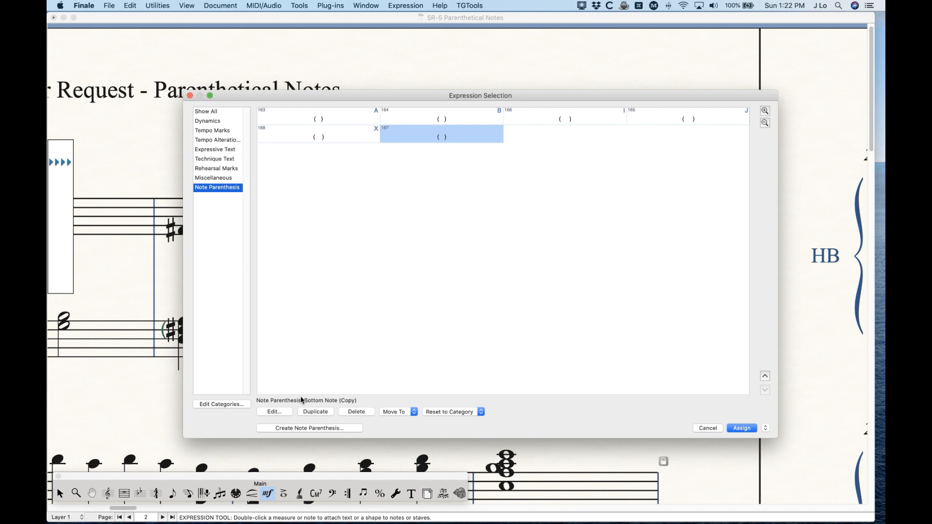
{"action": "left_click", "coordinate": [274, 412]}
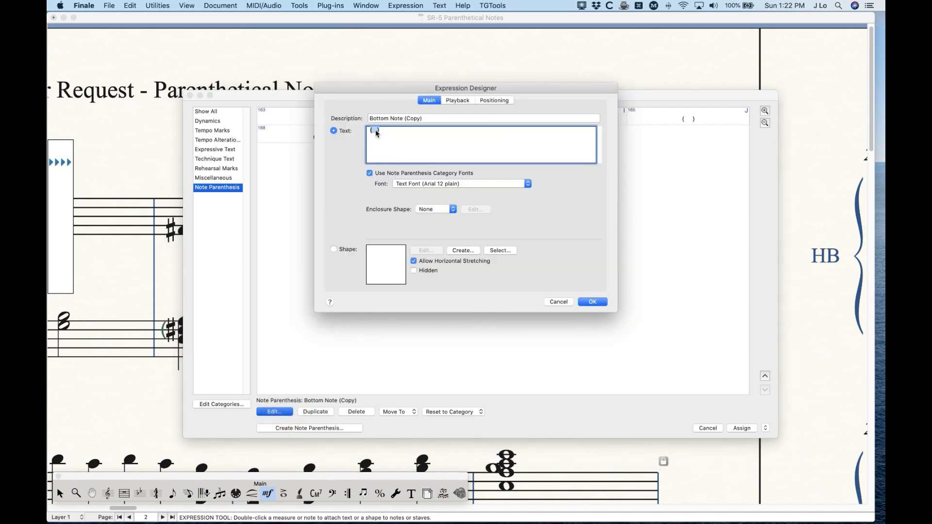
{"action": "left_click", "coordinate": [436, 119]}
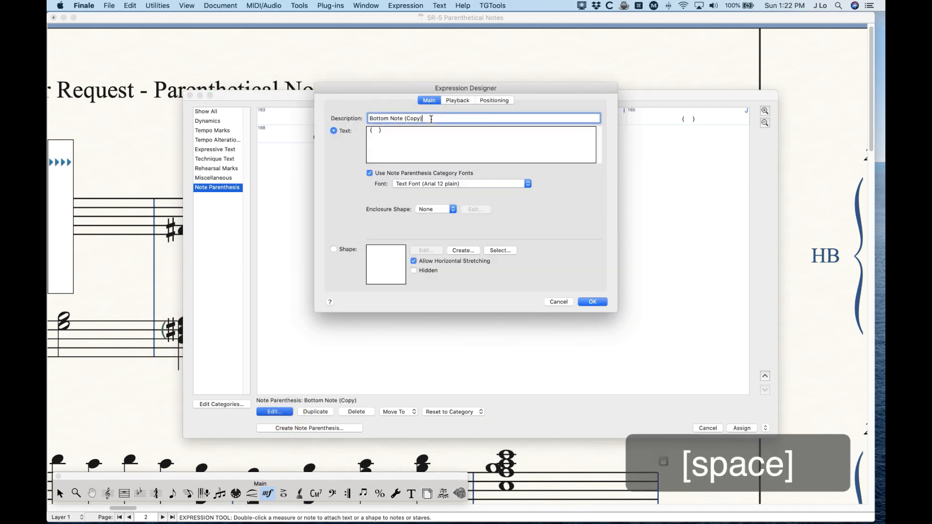
{"action": "key", "text": "BackSpace"}
{"action": "key", "text": "BackSpace"}
{"action": "key", "text": "BackSpace"}
{"action": "key", "text": "BackSpace"}
{"action": "key", "text": "BackSpace"}
{"action": "key", "text": "BackSpace"}
{"action": "type", "text": "w"}
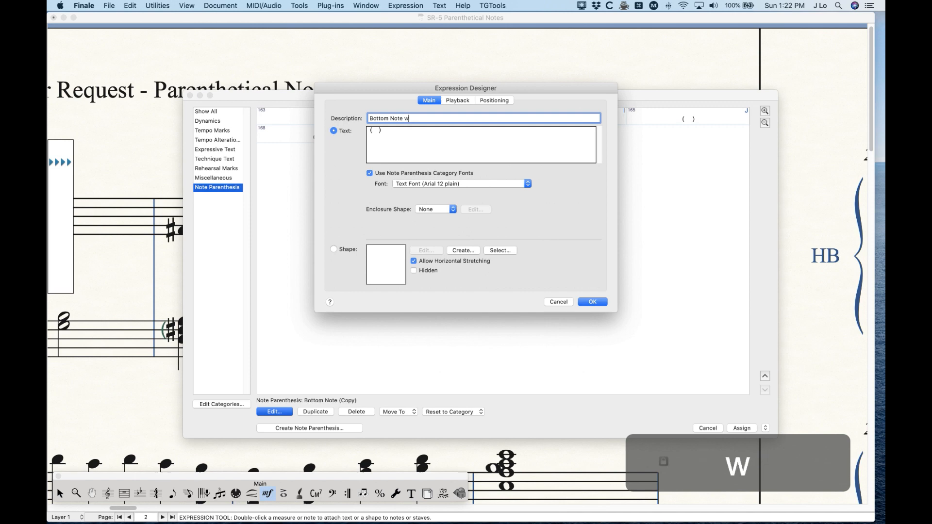
{"action": "type", "text": "/dot"}
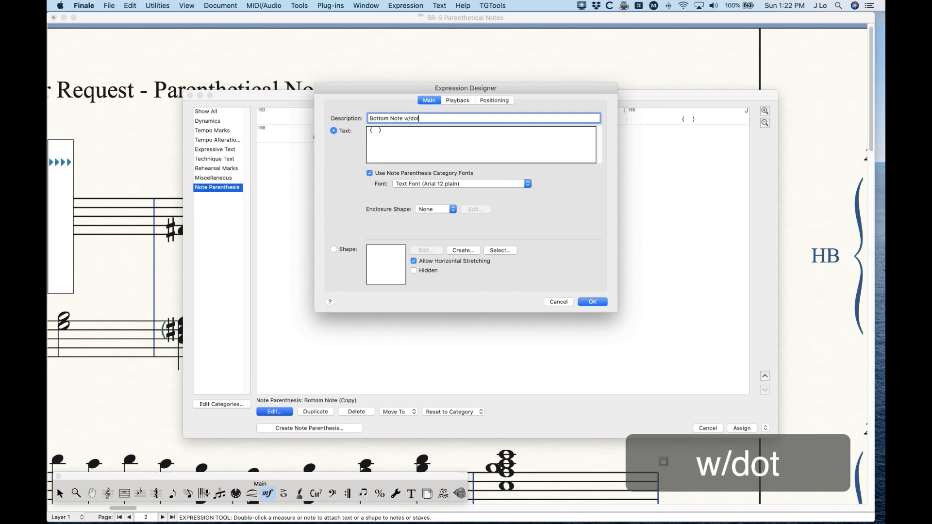
- Turn off category positioning for Bottom Note w/dot and set its additional horizontal offset to 0.12
{"action": "left_click", "coordinate": [494, 100]}
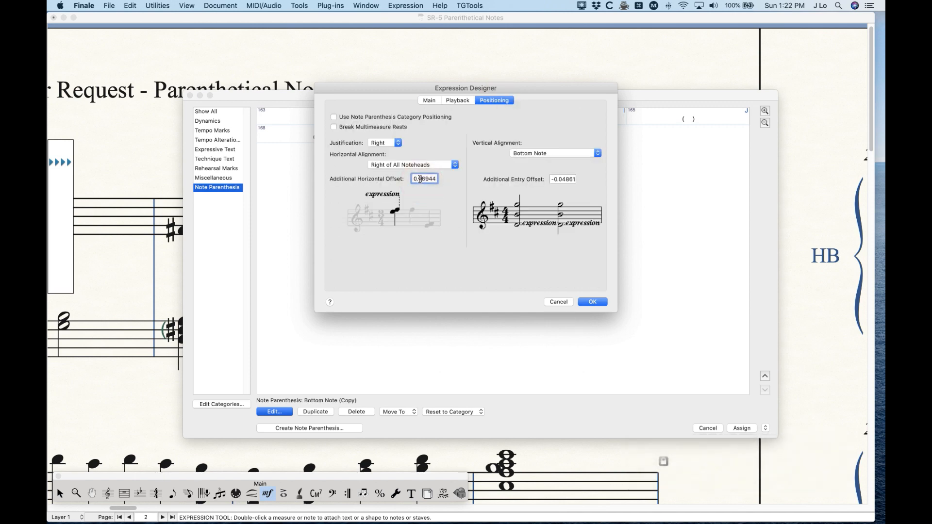
{"action": "type", "text": "12"}
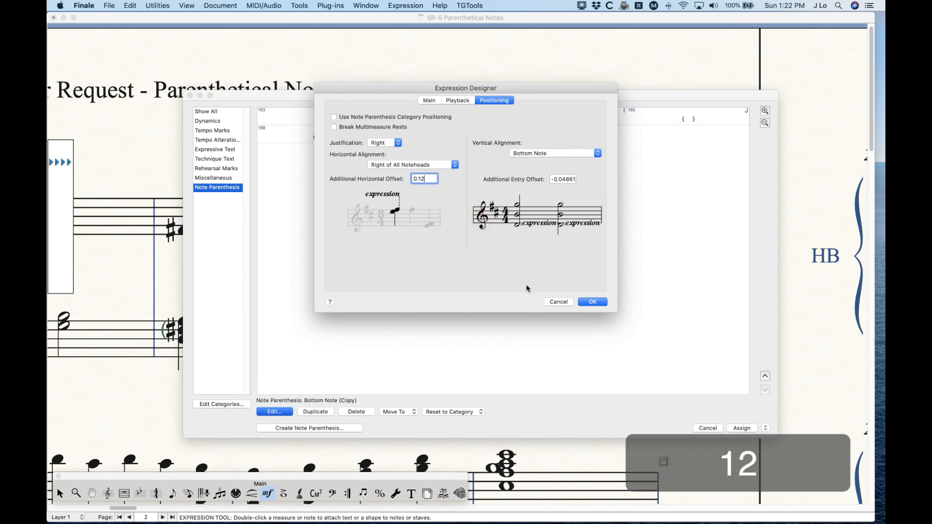
{"action": "left_click", "coordinate": [593, 302]}
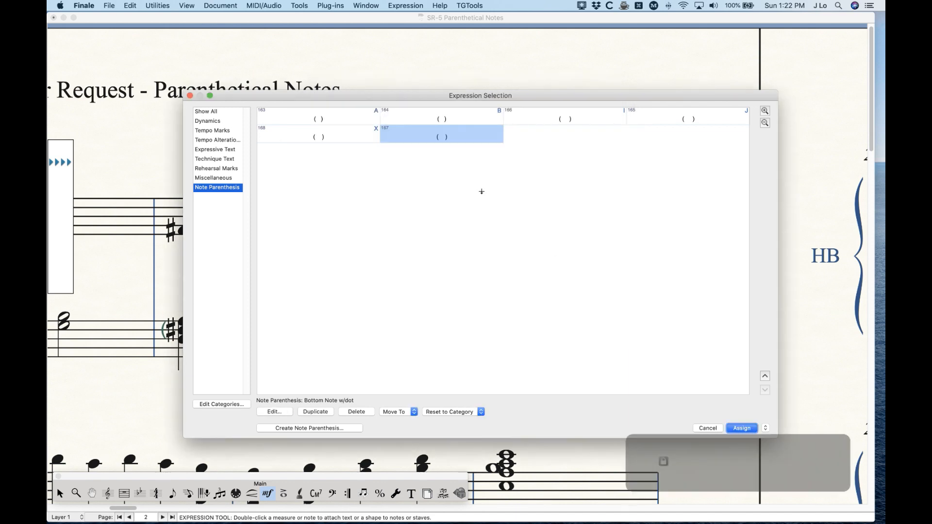
- Assign Bottom Note w/dot to metatool Y, and delete the trial parentheses on measure 8's dotted treble note
{"action": "key", "text": "Return"}
{"action": "key", "text": "shift+y"}
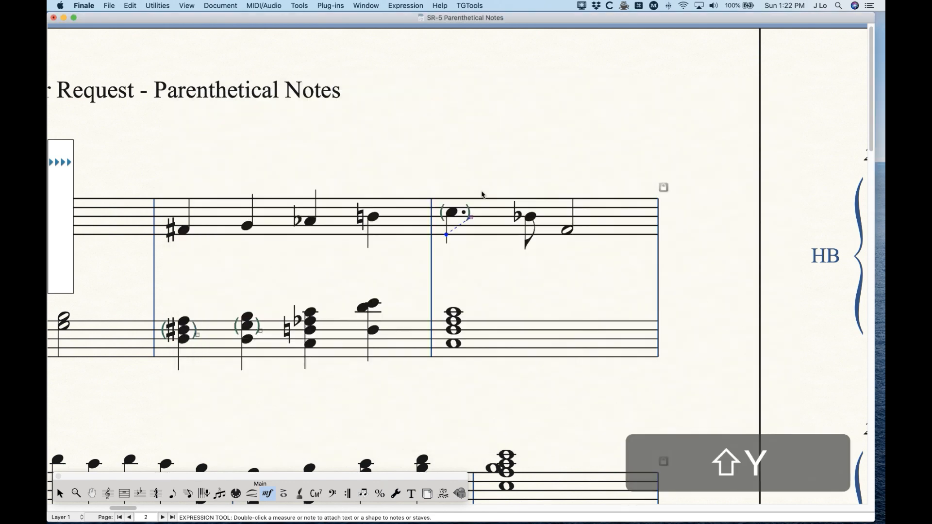
{"action": "double_click", "coordinate": [429, 139]}
{"action": "key", "text": "BackSpace"}
- Review the two w/dot expressions and their metatools in the Note Parenthesis list
{"action": "double_click", "coordinate": [478, 207]}
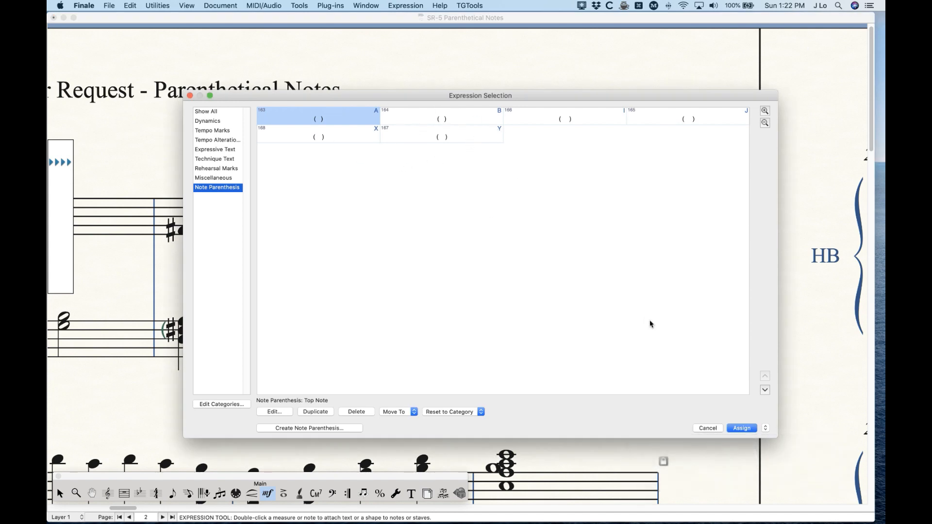
{"action": "left_click", "coordinate": [707, 428]}
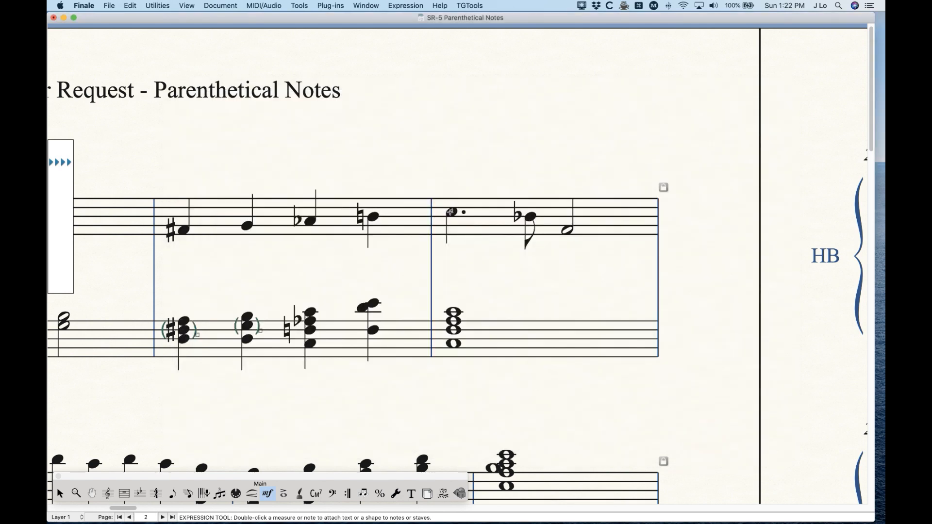
{"action": "double_click", "coordinate": [455, 215]}
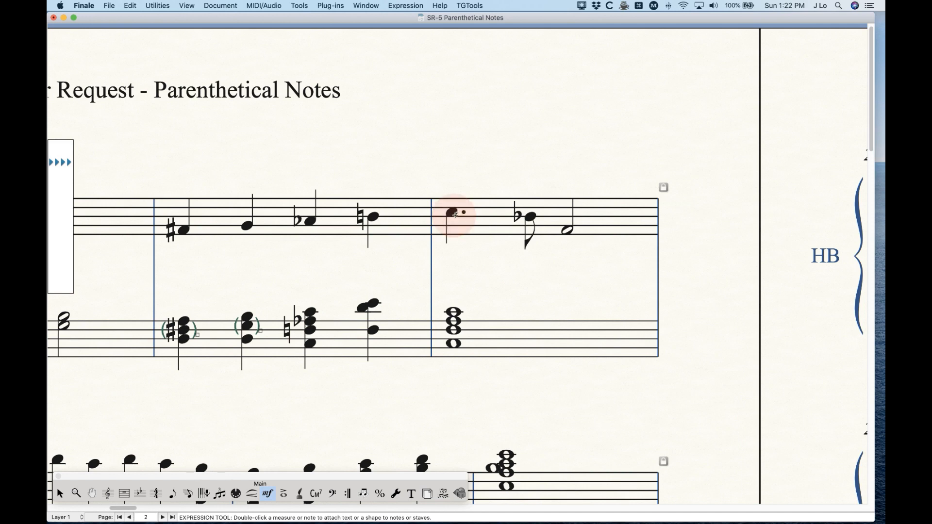
{"action": "left_click", "coordinate": [347, 133]}
{"action": "left_click", "coordinate": [439, 137], "text": "shift"}
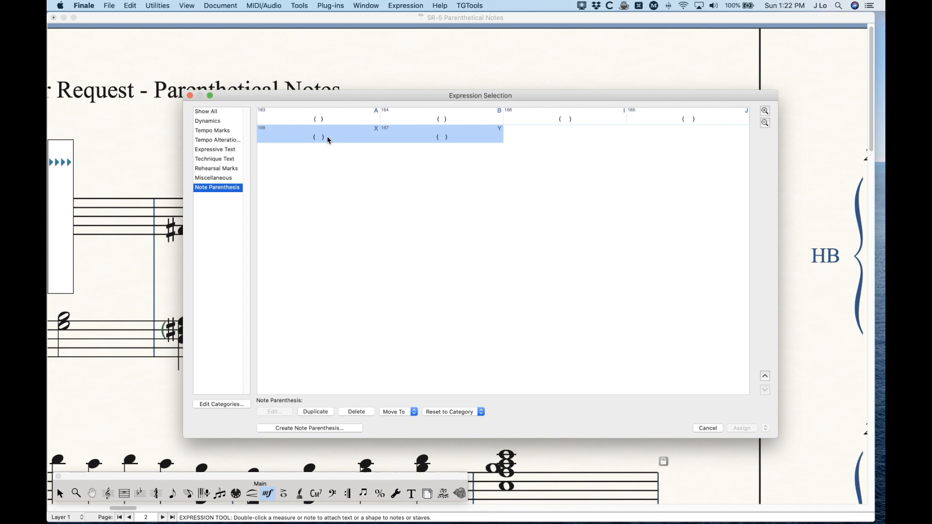
{"action": "left_click", "coordinate": [708, 428]}
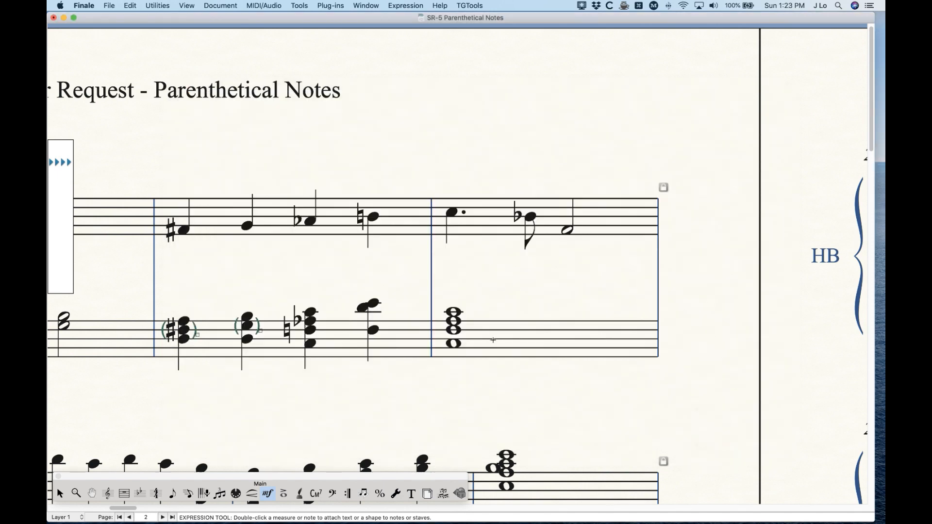
- Parenthesize measure 8's treble notes: metatool X on the dotted note, I on the flat eighth note and A on the half note
{"action": "key", "text": "x"}
{"action": "left_click", "coordinate": [452, 212]}
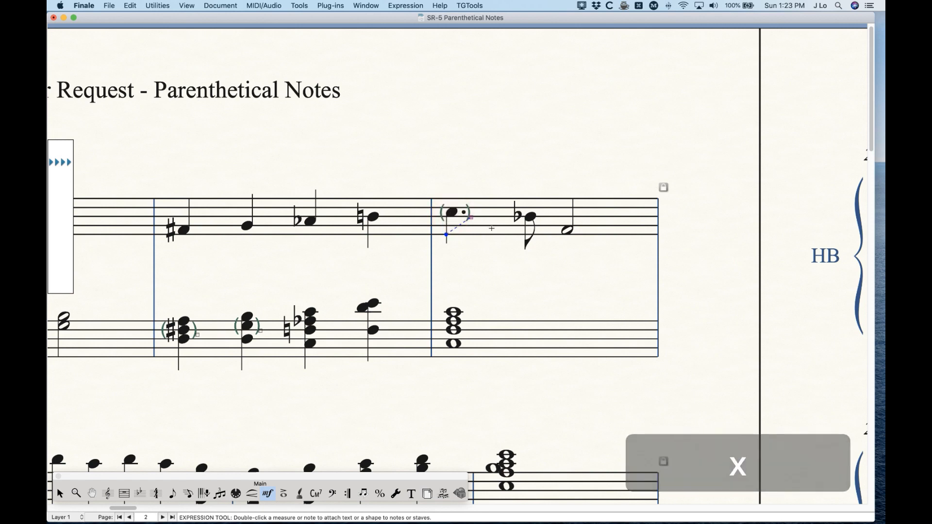
{"action": "key", "text": "i"}
{"action": "left_click", "coordinate": [530, 216]}
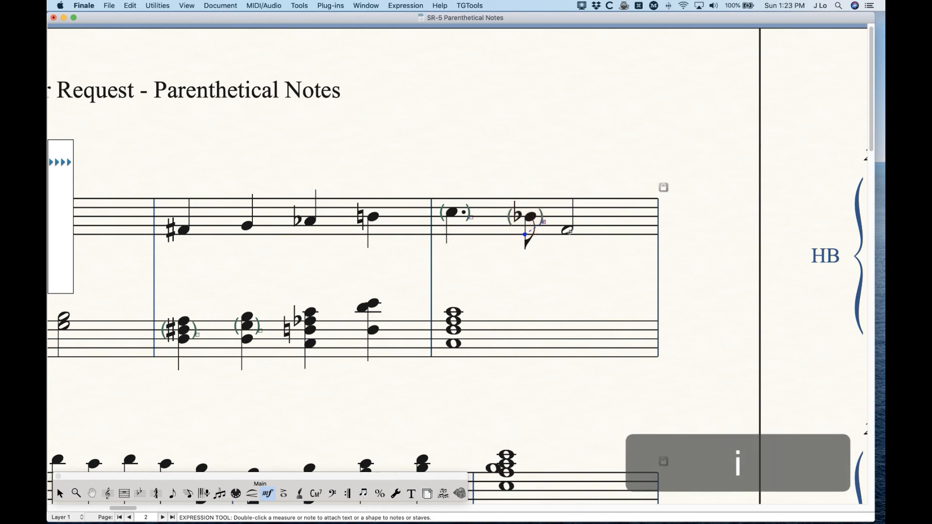
{"action": "key", "text": "a"}
{"action": "left_click", "coordinate": [567, 231]}
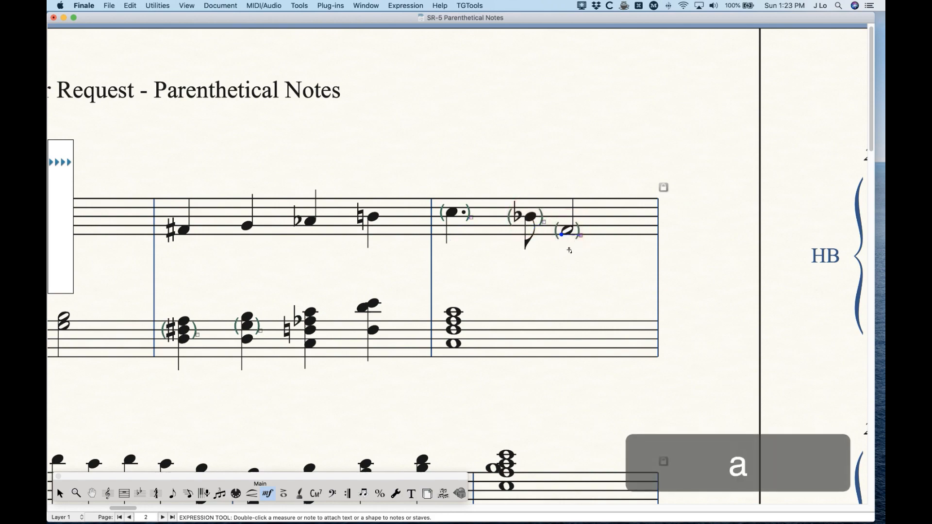
- Parenthesize measure 8's bass whole-note chord with metatool A, and move the parentheses straight down around its second note from the top
{"action": "key", "text": "a"}
{"action": "left_click", "coordinate": [453, 311]}
{"action": "left_click", "coordinate": [466, 318]}
{"action": "key", "text": "shift"}
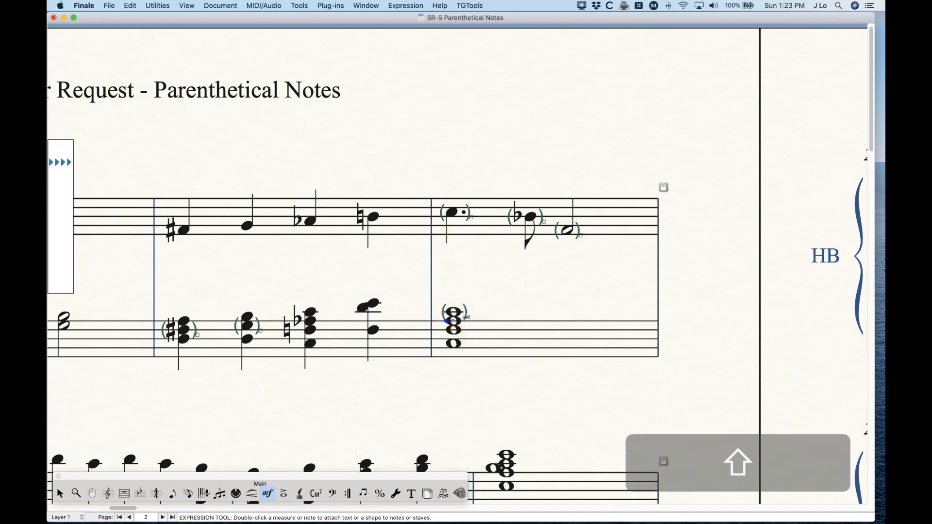
{"action": "left_click_drag", "start_coordinate": [468, 317], "coordinate": [467, 326]}
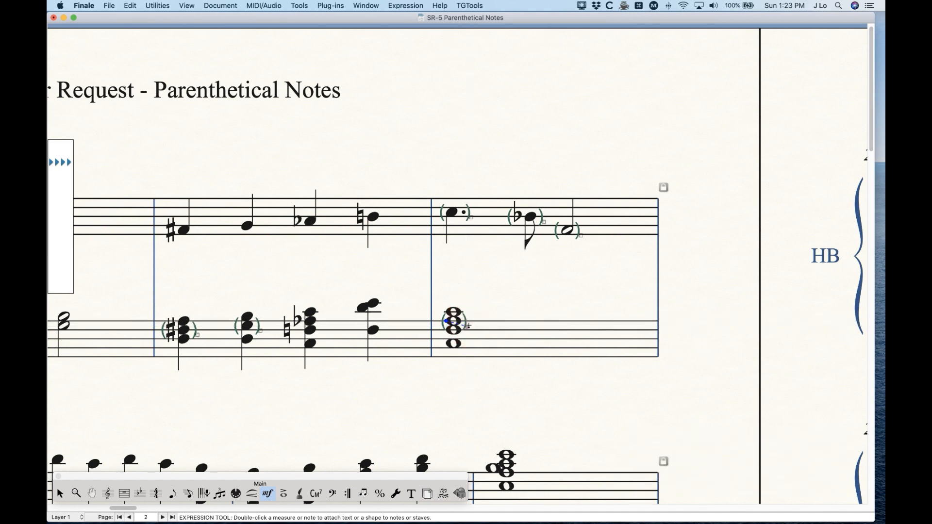
- Parenthesize measure 7's last bass chord, using metatool I for the upper cluster and metatool B for the bottom note
{"action": "key", "text": "i"}
{"action": "left_click", "coordinate": [373, 303]}
{"action": "key", "text": "b"}
{"action": "left_click", "coordinate": [373, 330]}
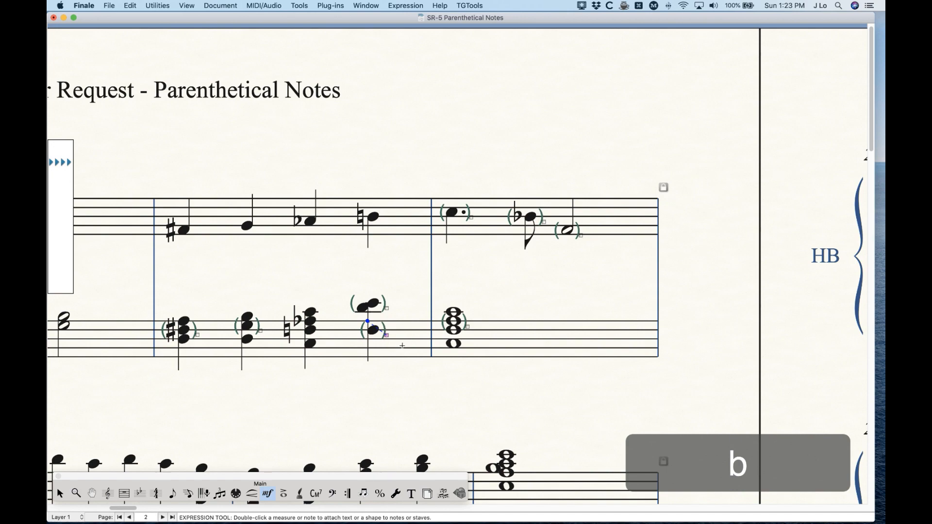
- Look over page 1's bell range chart, omission instructions and parenthesized notes, and return to measure 5 on page 2
{"action": "scroll", "coordinate": [423, 344], "scroll_direction": "left", "scroll_amount": 5}
{"action": "scroll", "coordinate": [424, 343], "scroll_direction": "left", "scroll_amount": 15}
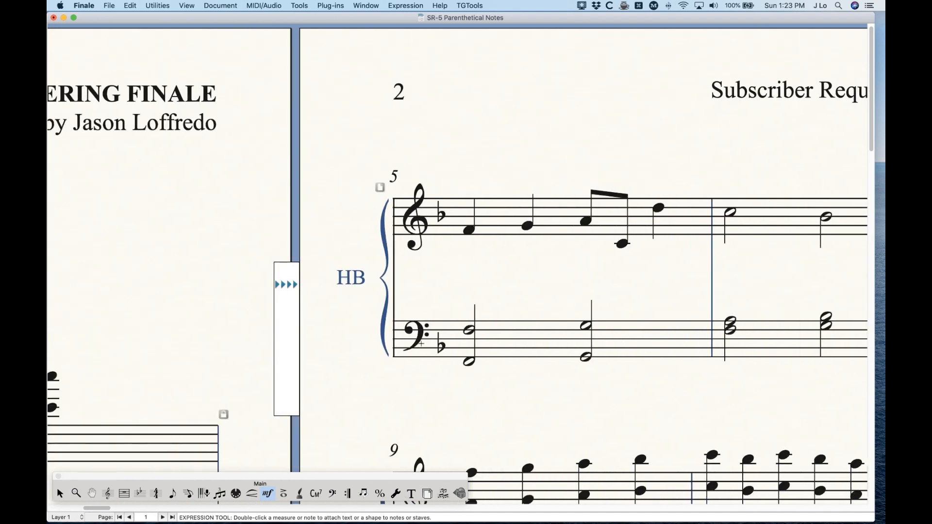
{"action": "scroll", "coordinate": [396, 341], "scroll_direction": "left", "scroll_amount": 5}
{"action": "scroll", "coordinate": [396, 341], "scroll_direction": "down", "scroll_amount": 10}
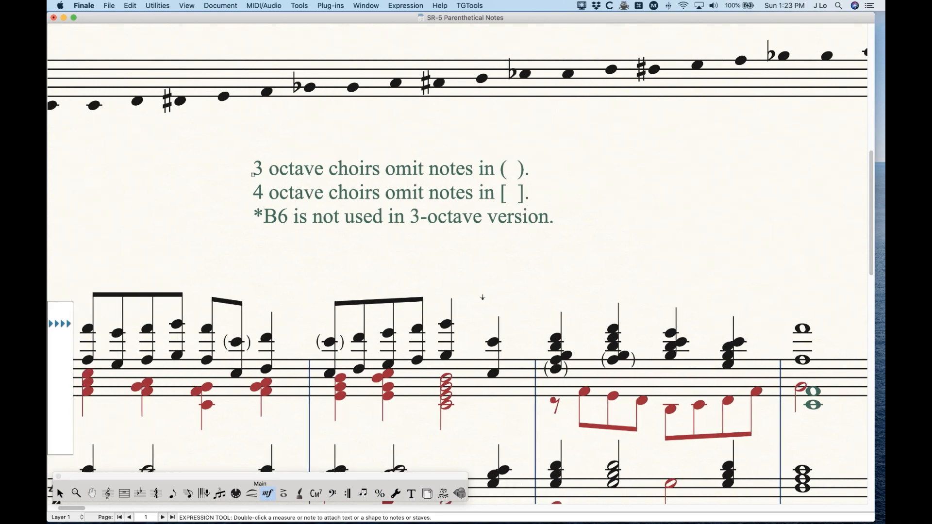
{"action": "scroll", "coordinate": [467, 322], "scroll_direction": "down", "scroll_amount": 3}
{"action": "scroll", "coordinate": [467, 322], "scroll_direction": "up", "scroll_amount": 10}
{"action": "scroll", "coordinate": [468, 321], "scroll_direction": "right", "scroll_amount": 10}
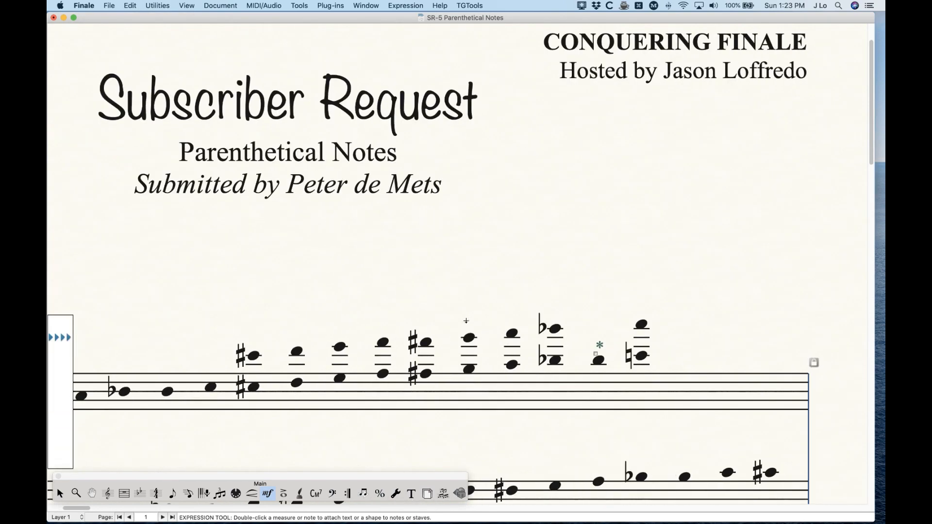
{"action": "scroll", "coordinate": [465, 320], "scroll_direction": "right", "scroll_amount": 8}
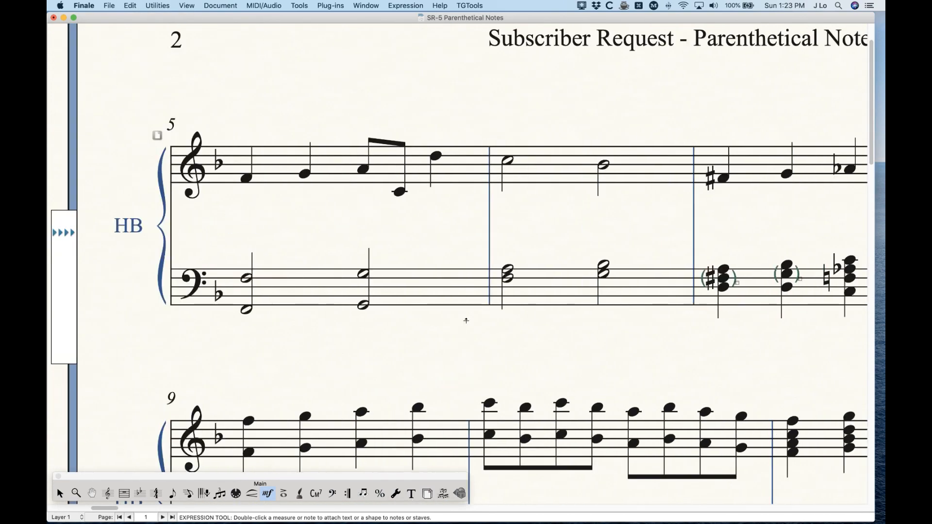
- Bring up the Note Parenthesis expressions for measure 6's first treble note and select the Top Note expression
{"action": "key", "text": "super+minus"}
{"action": "double_click", "coordinate": [395, 120]}
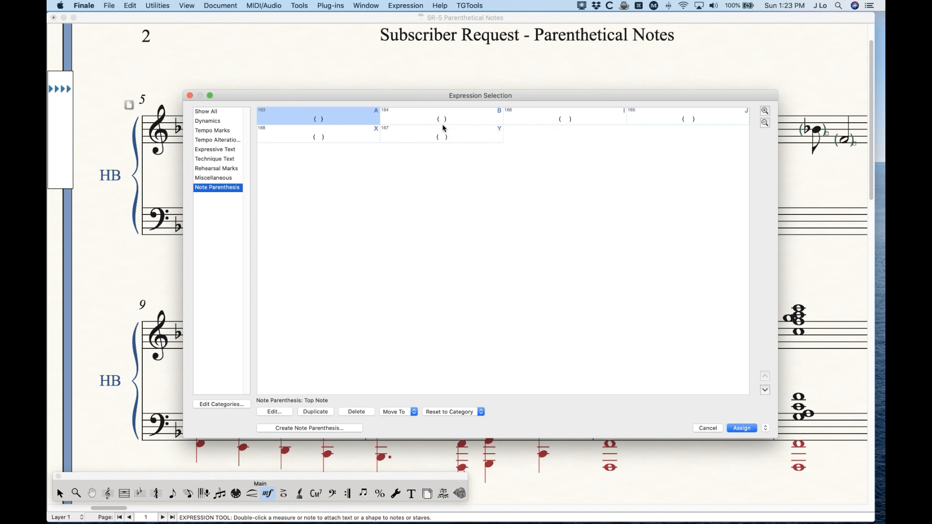
{"action": "left_click_drag", "start_coordinate": [447, 94], "coordinate": [441, 307]}
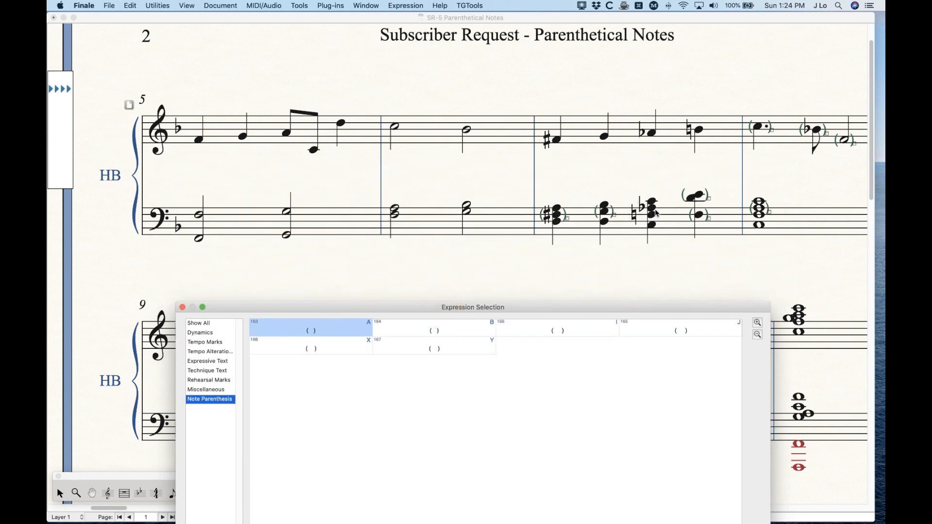
{"action": "left_click_drag", "start_coordinate": [593, 307], "coordinate": [559, 141]}
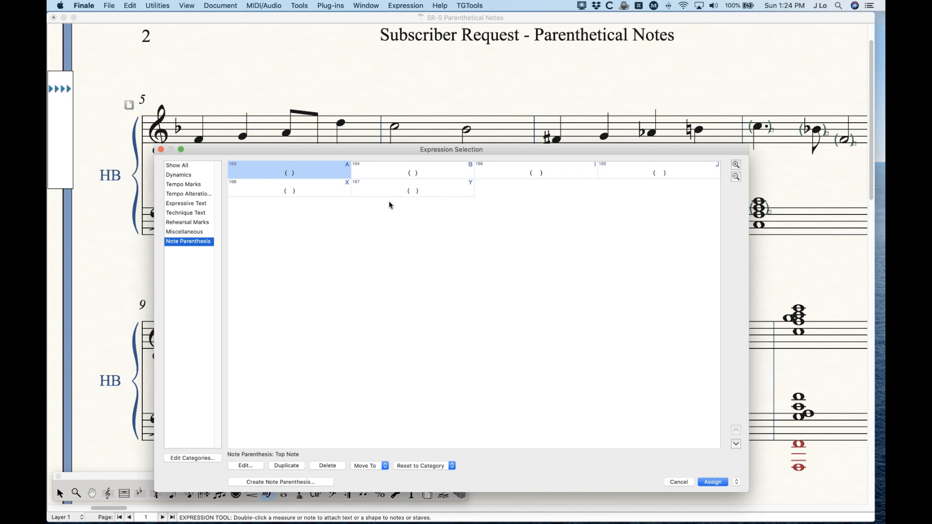
{"action": "left_click", "coordinate": [482, 166], "text": "shift"}
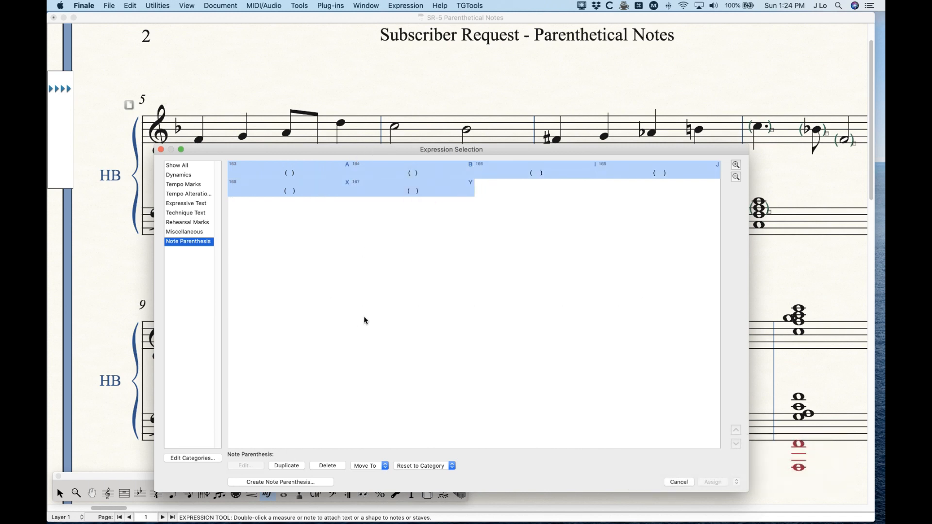
{"action": "left_click", "coordinate": [295, 173]}
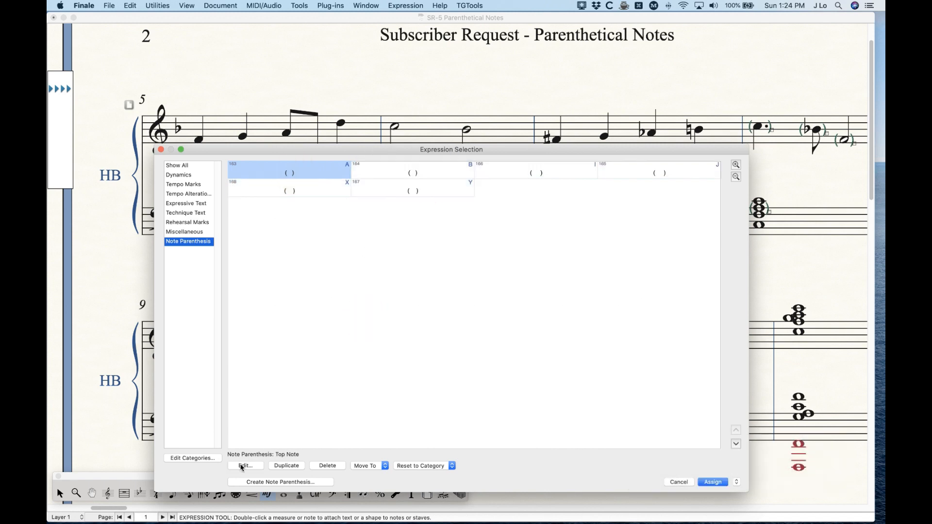
{"action": "left_click", "coordinate": [245, 466]}
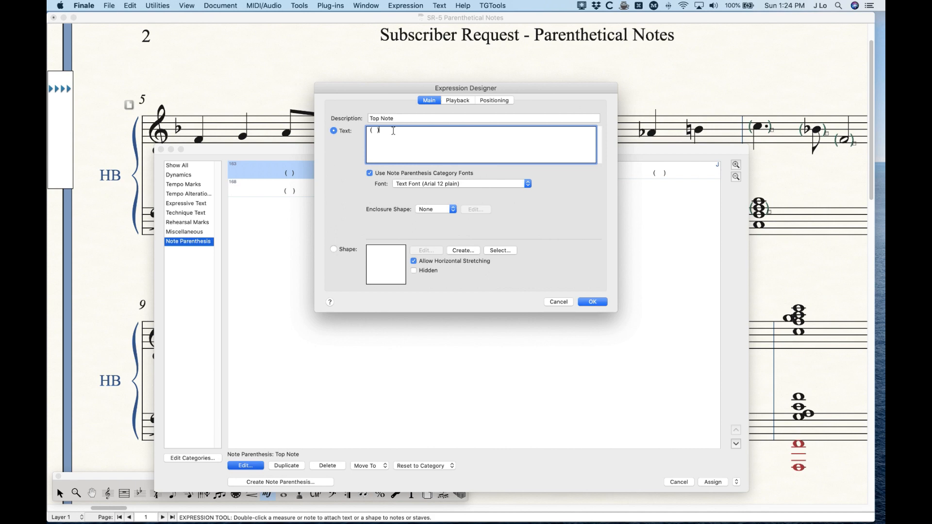
{"action": "type", "text": "}"}
{"action": "key", "text": "BackSpace"}
{"action": "type", "text": "]"}
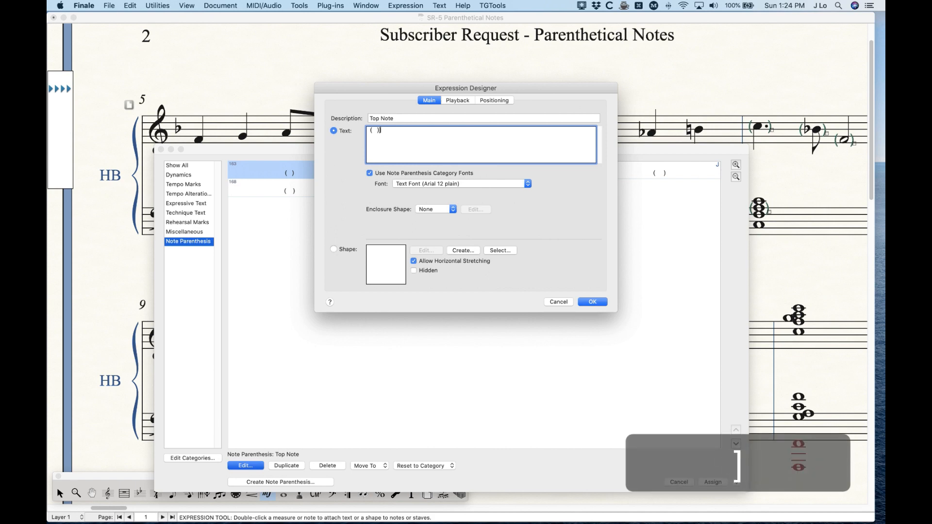
{"action": "key", "text": "BackSpace"}
{"action": "key", "text": "BackSpace"}
{"action": "left_click", "coordinate": [591, 302]}
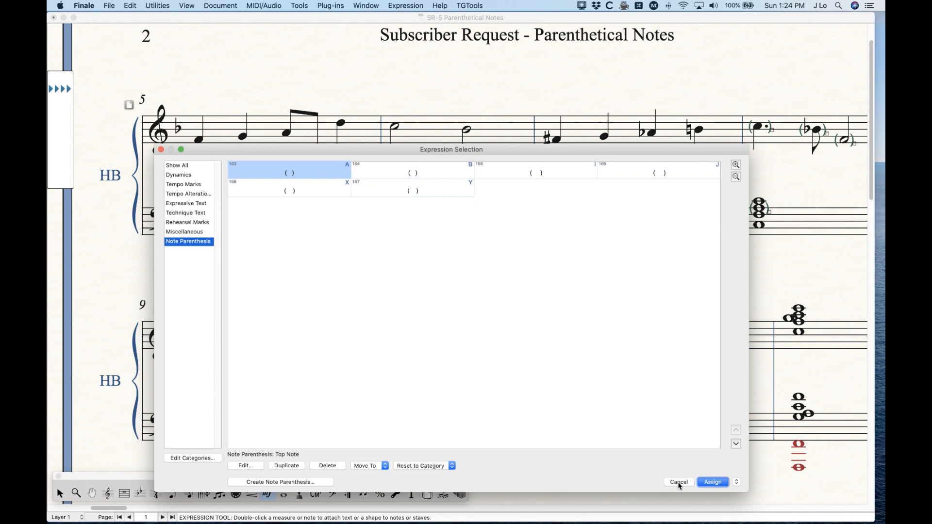
- Duplicate the Top Note expression, replace the copy's parentheses with square brackets [ ], and assign it to measure 6's first treble note
{"action": "left_click", "coordinate": [278, 466]}
{"action": "left_click", "coordinate": [245, 466]}
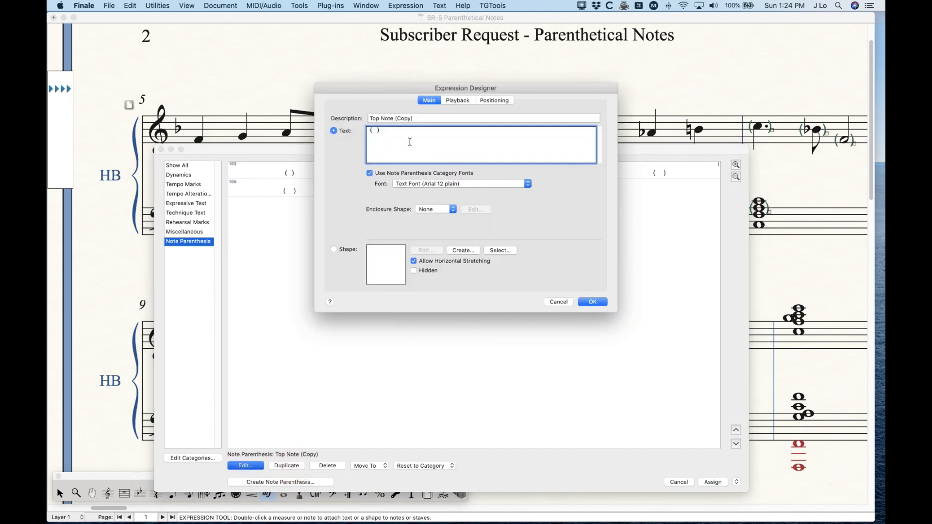
{"action": "key", "text": "Left"}
{"action": "key", "text": "Left"}
{"action": "key", "text": "Left"}
{"action": "key", "text": "Left"}
{"action": "key", "text": "Delete"}
{"action": "type", "text": "["}
{"action": "key", "text": "Right"}
{"action": "key", "text": "Right"}
{"action": "key", "text": "Right"}
{"action": "key", "text": "Right"}
{"action": "key", "text": "BackSpace"}
{"action": "type", "text": "]"}
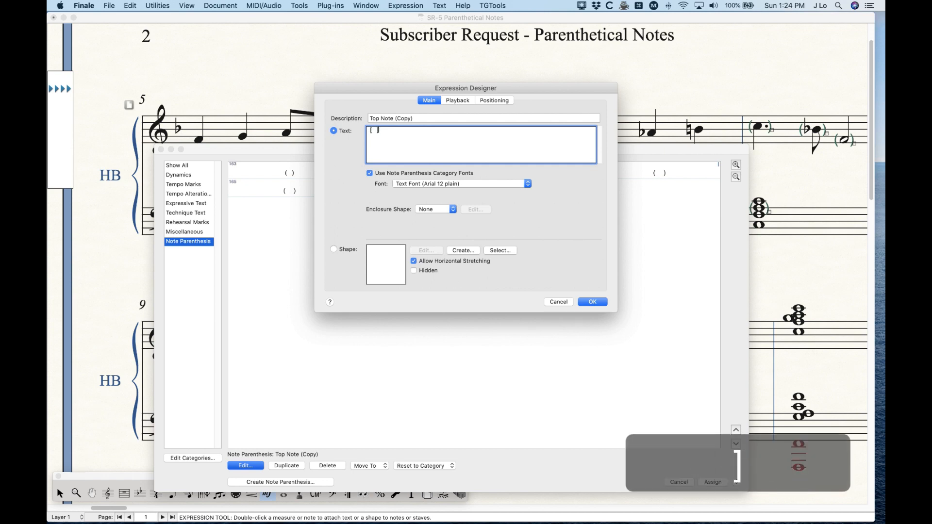
{"action": "left_click", "coordinate": [593, 301]}
{"action": "key", "text": "Return"}
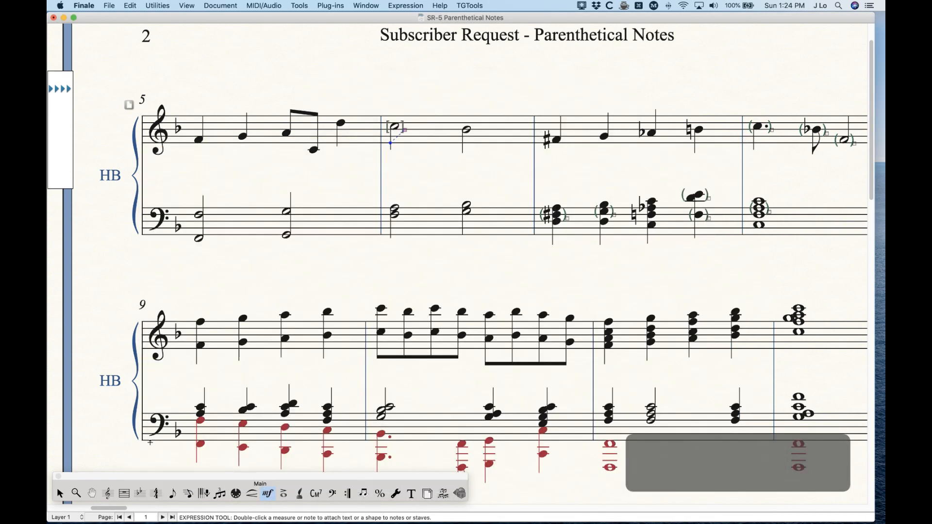
- Examine measure 6's bracketed half note up close with the Selection tool, and look over pages 1 and 2 side by side
{"action": "left_click", "coordinate": [59, 493]}
{"action": "scroll", "coordinate": [381, 289], "scroll_direction": "up", "scroll_amount": 1}
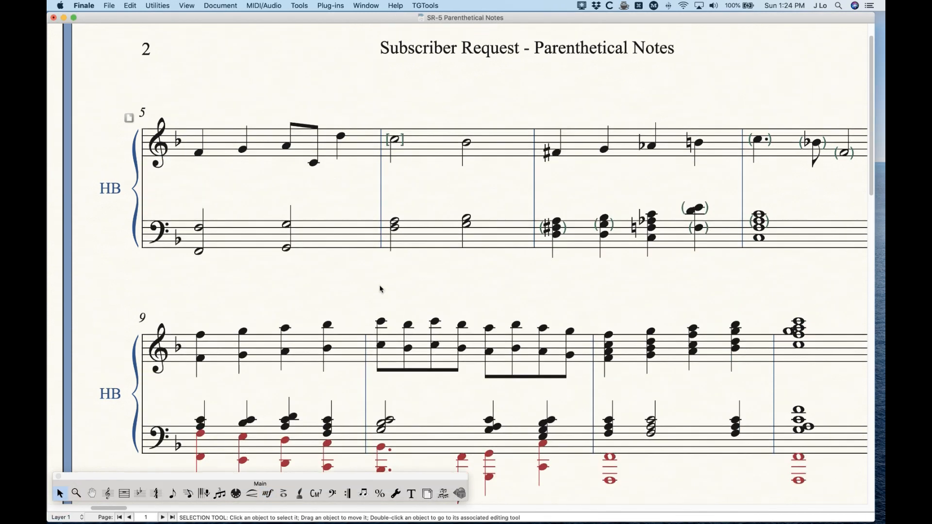
{"action": "key", "text": "super+equal"}
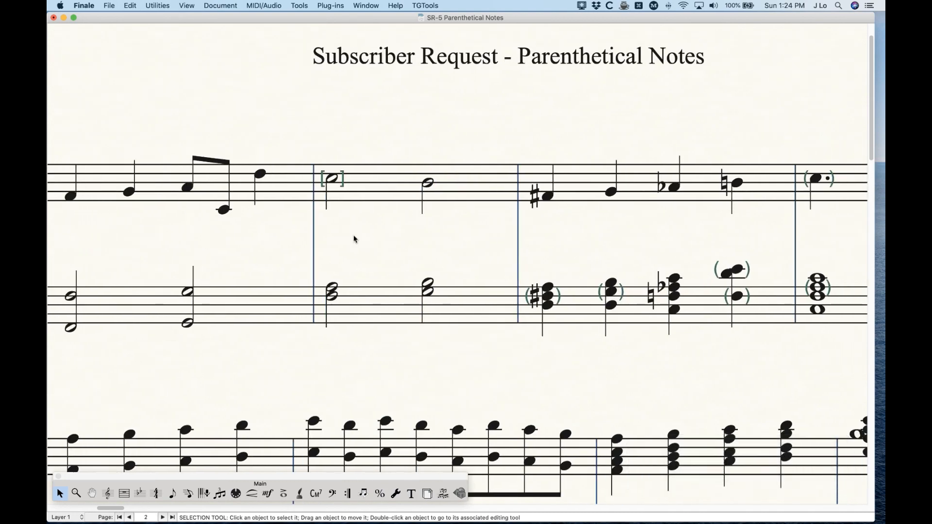
{"action": "scroll", "coordinate": [368, 216], "scroll_direction": "left", "scroll_amount": 5}
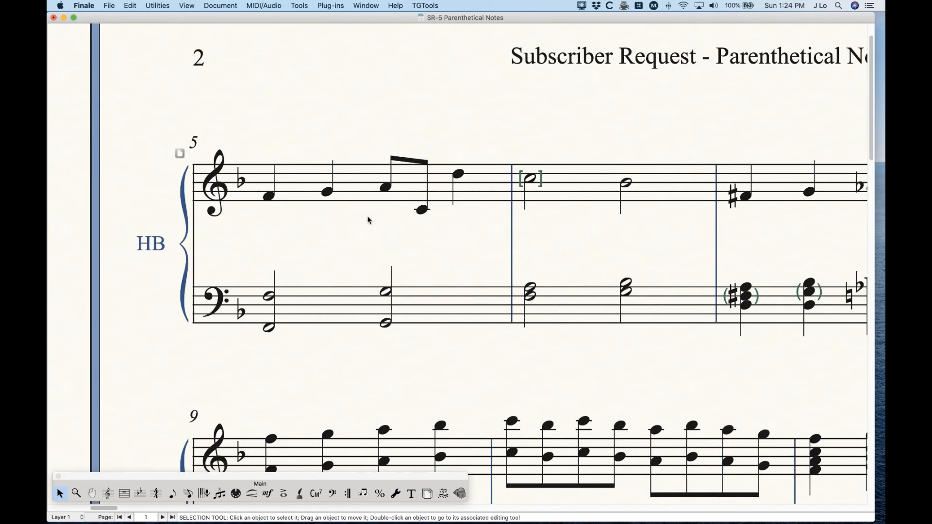
{"action": "key", "text": "super+minus"}
{"action": "key", "text": "super+minus"}
{"action": "key", "text": "super+minus"}
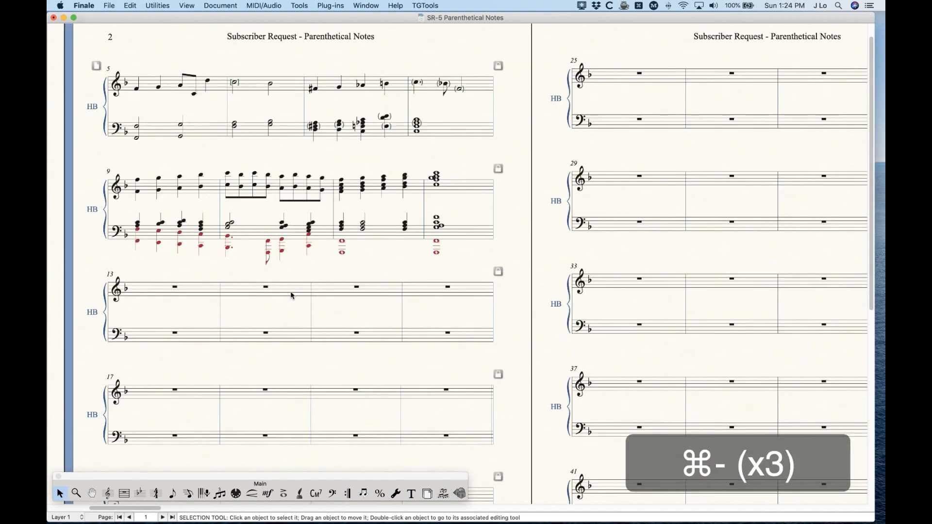
{"action": "key", "text": "super+minus"}
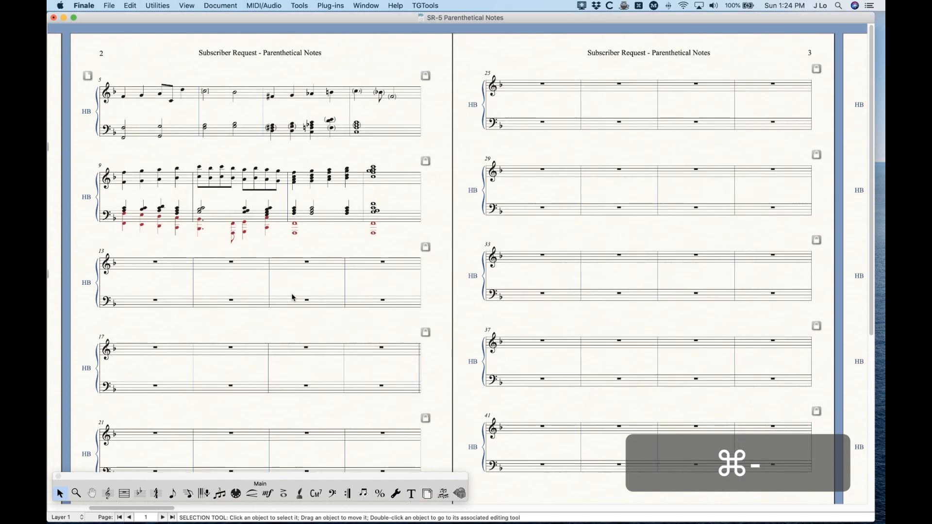
{"action": "scroll", "coordinate": [293, 298], "scroll_direction": "left", "scroll_amount": 10}
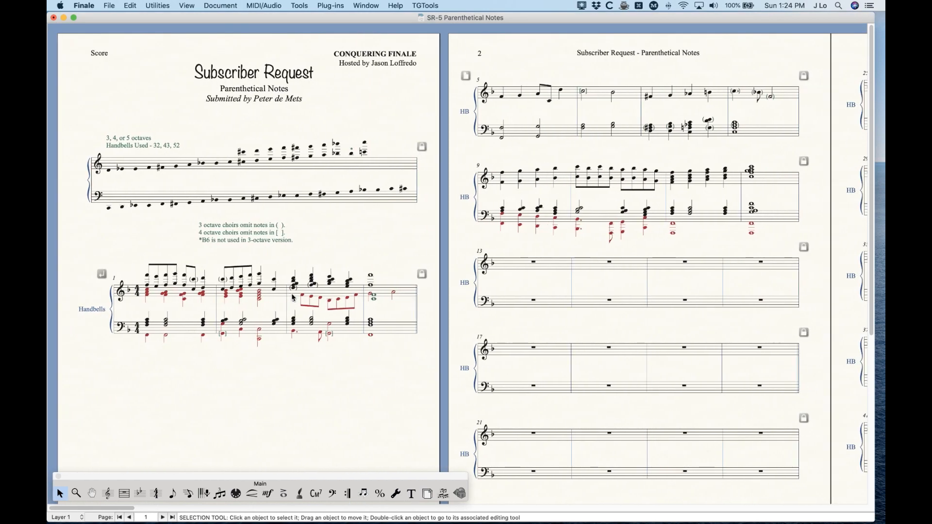